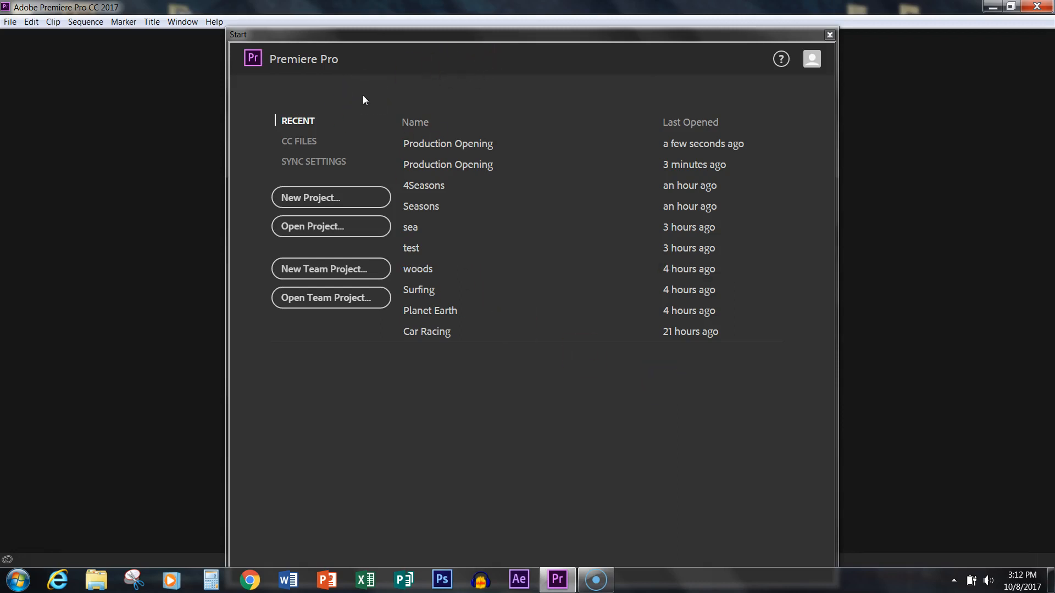
- Create a new project named Opening on the Desktop, keeping the default settings
{"action": "left_click", "coordinate": [317, 198]}
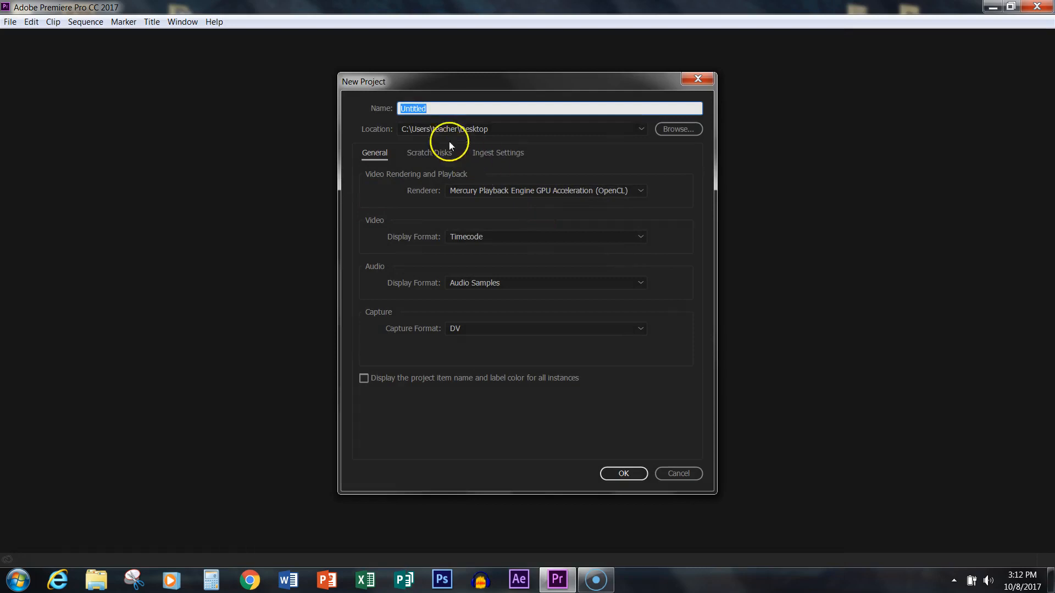
{"action": "type", "text": "Opening"}
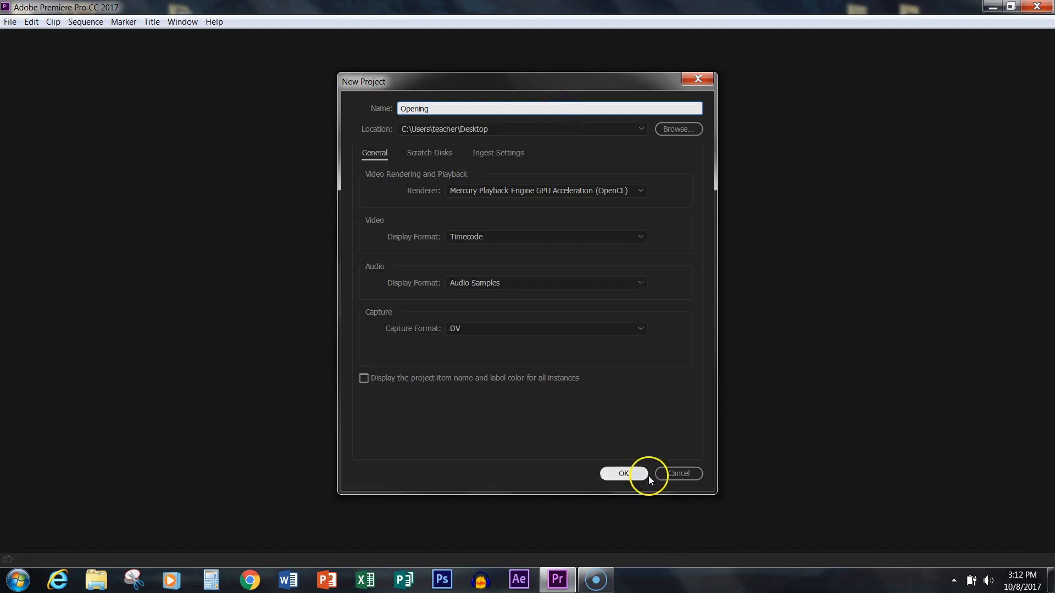
{"action": "left_click", "coordinate": [624, 470]}
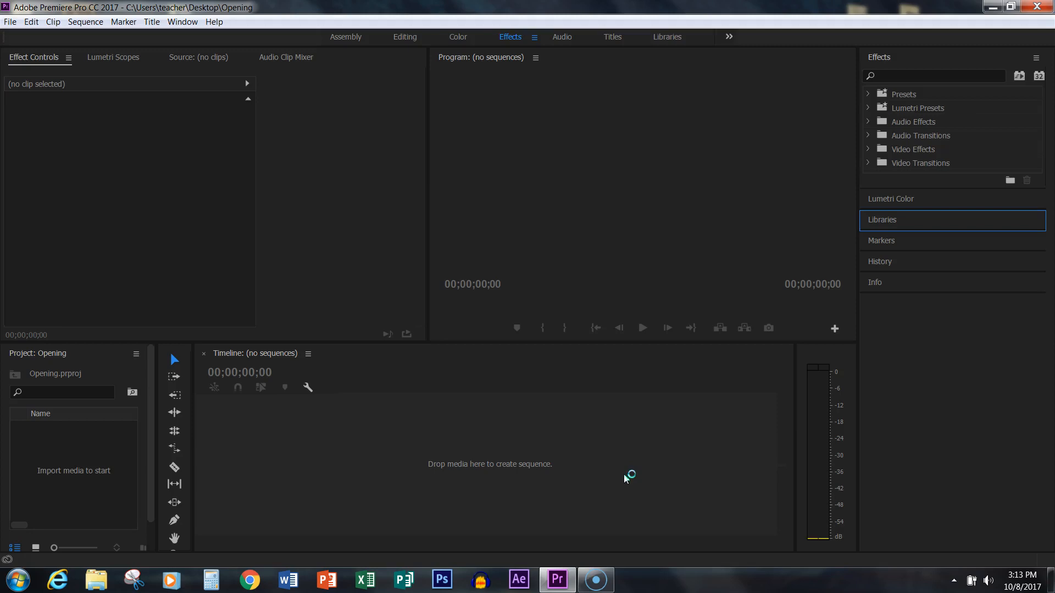
- Import the TV-Control_Room video from the Activity#9 folder into the project
{"action": "right_click", "coordinate": [76, 462]}
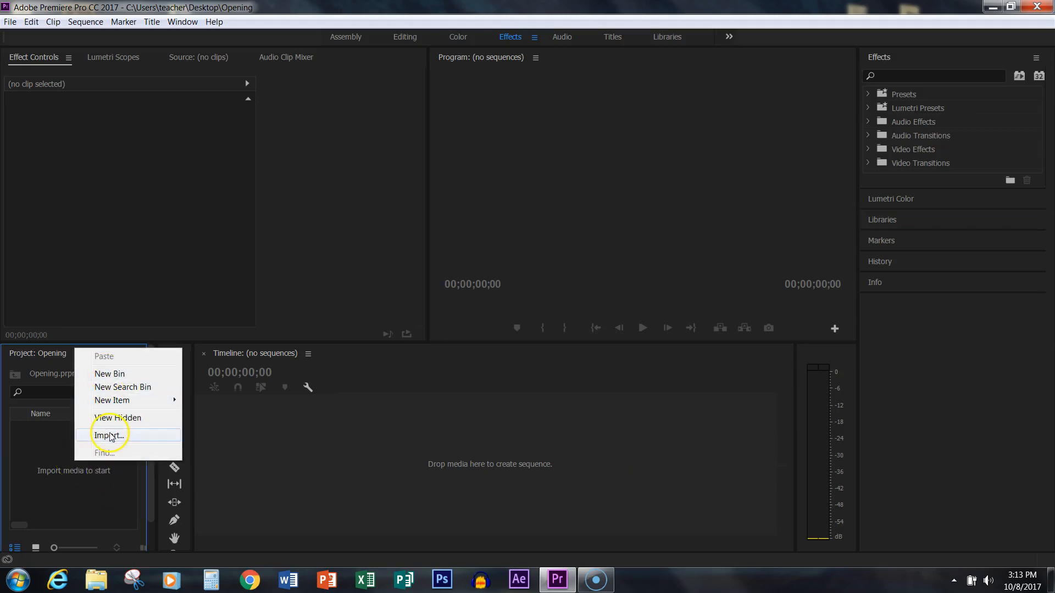
{"action": "left_click", "coordinate": [110, 436]}
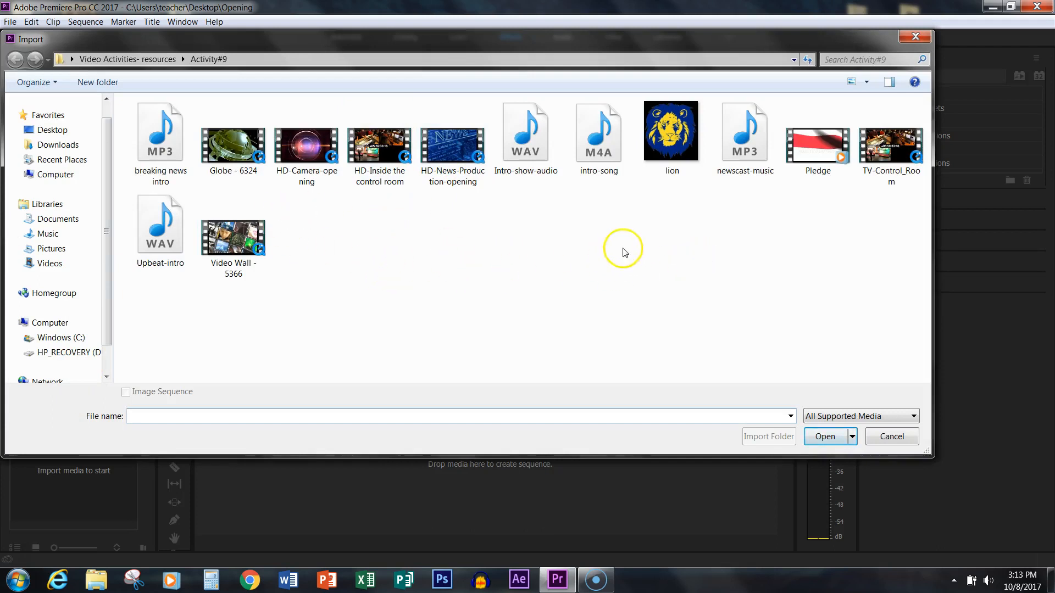
{"action": "double_click", "coordinate": [896, 148]}
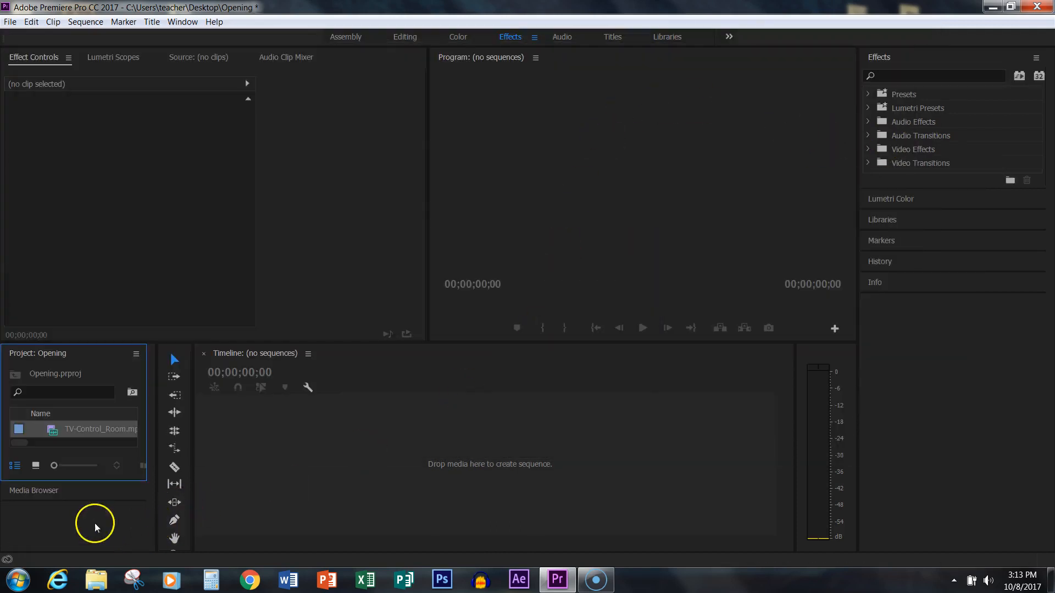
- Import the Upbeat-intro audio file and the Pledge video from the Activity#9 folder
{"action": "left_click", "coordinate": [4, 21]}
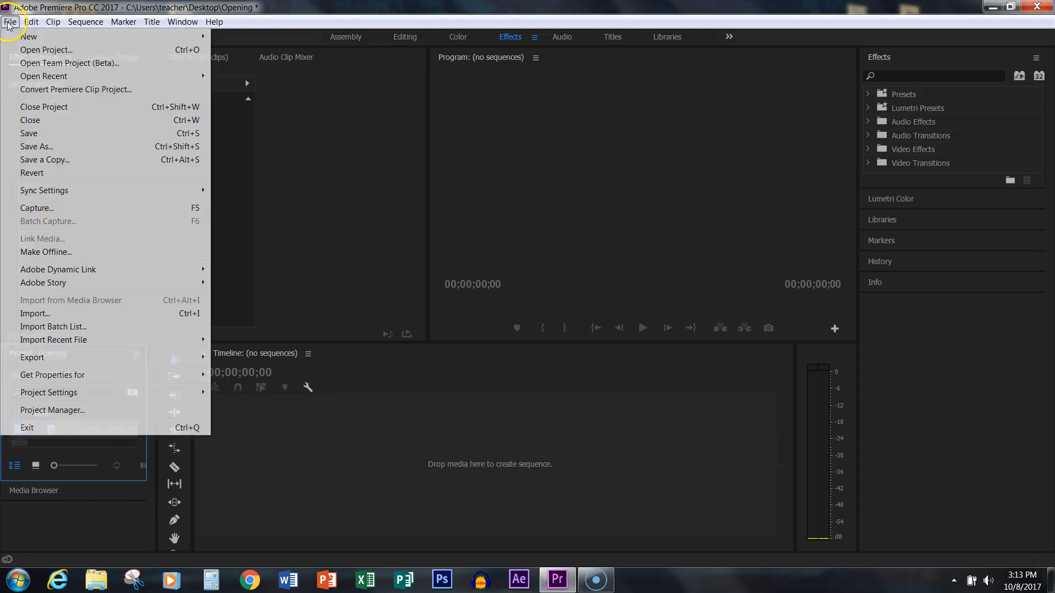
{"action": "left_click", "coordinate": [54, 313]}
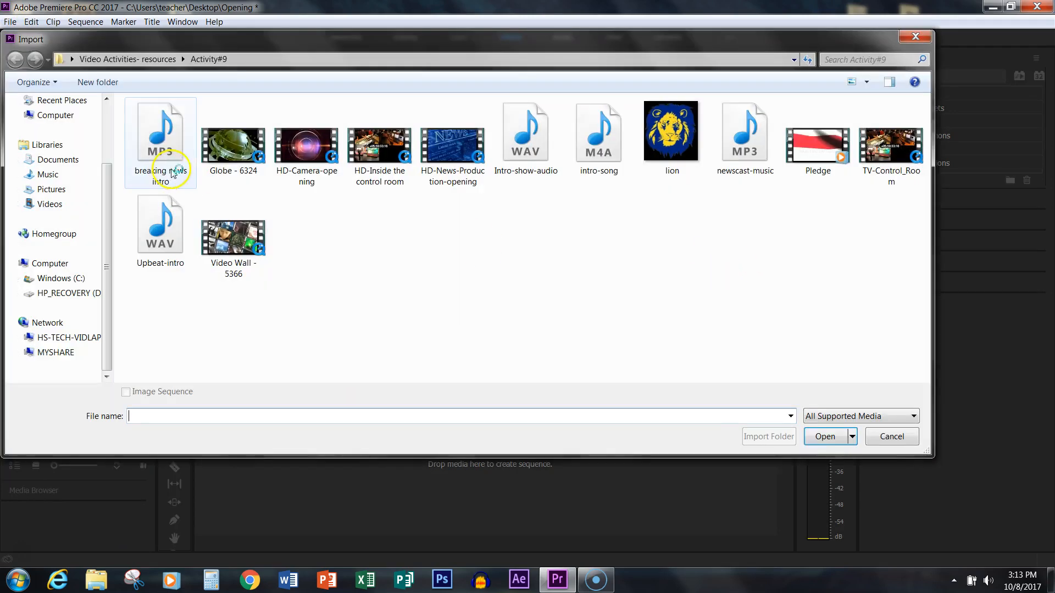
{"action": "double_click", "coordinate": [146, 237]}
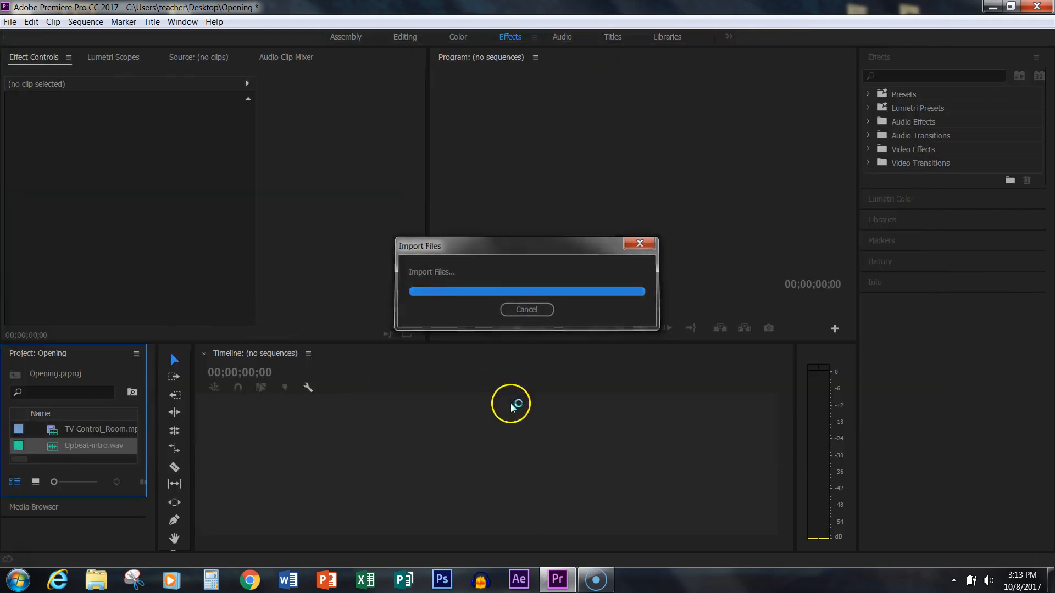
{"action": "left_click", "coordinate": [11, 22]}
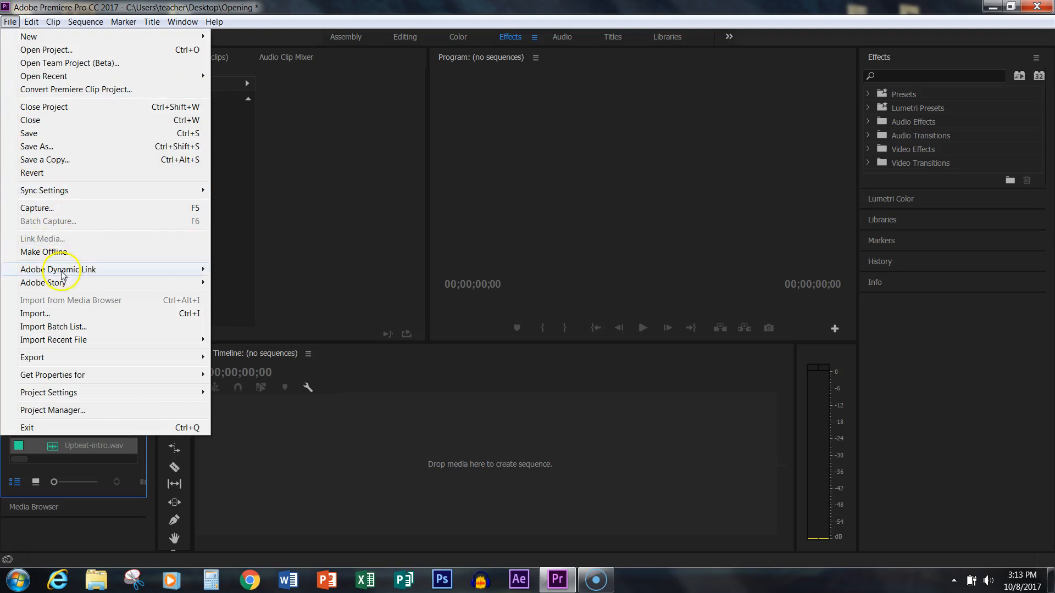
{"action": "left_click", "coordinate": [58, 316]}
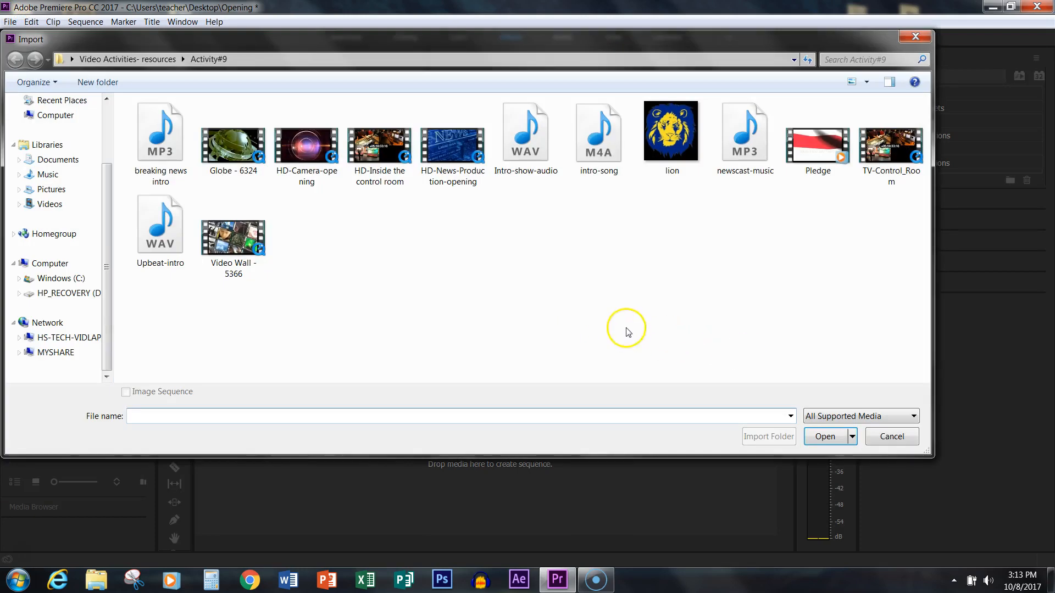
{"action": "double_click", "coordinate": [817, 155]}
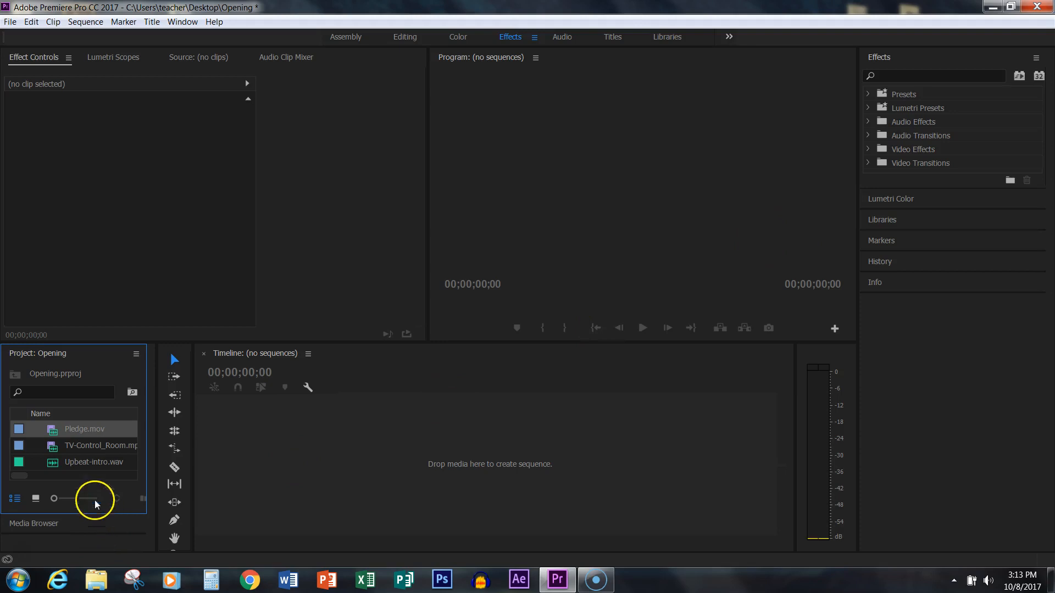
- Create a sequence from the TV-Control_Room video and append Pledge.mov directly after it on V1
{"action": "left_click_drag", "start_coordinate": [18, 448], "coordinate": [236, 459]}
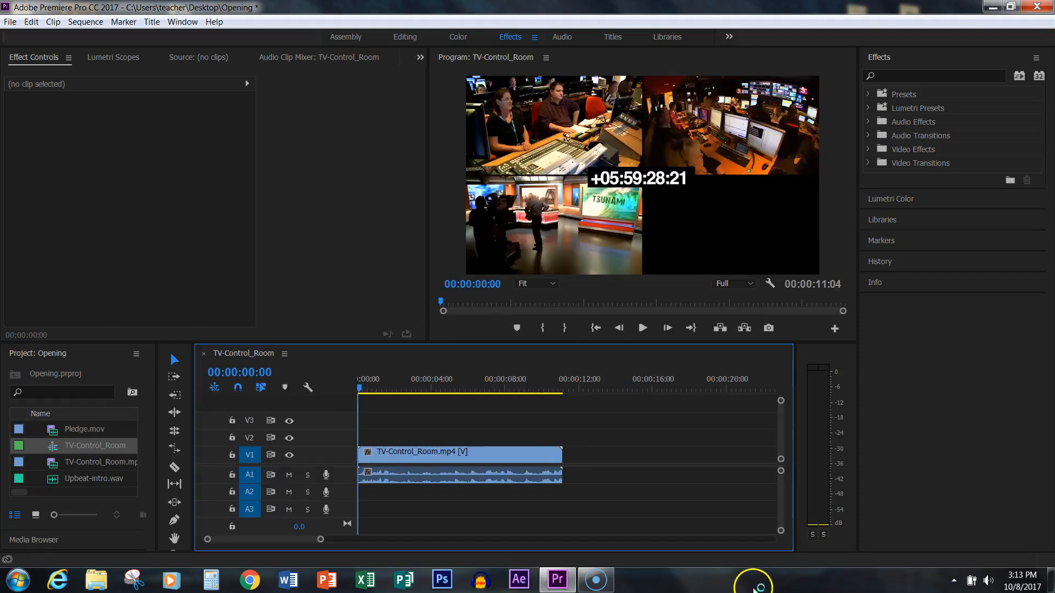
{"action": "left_click_drag", "start_coordinate": [361, 388], "coordinate": [305, 444]}
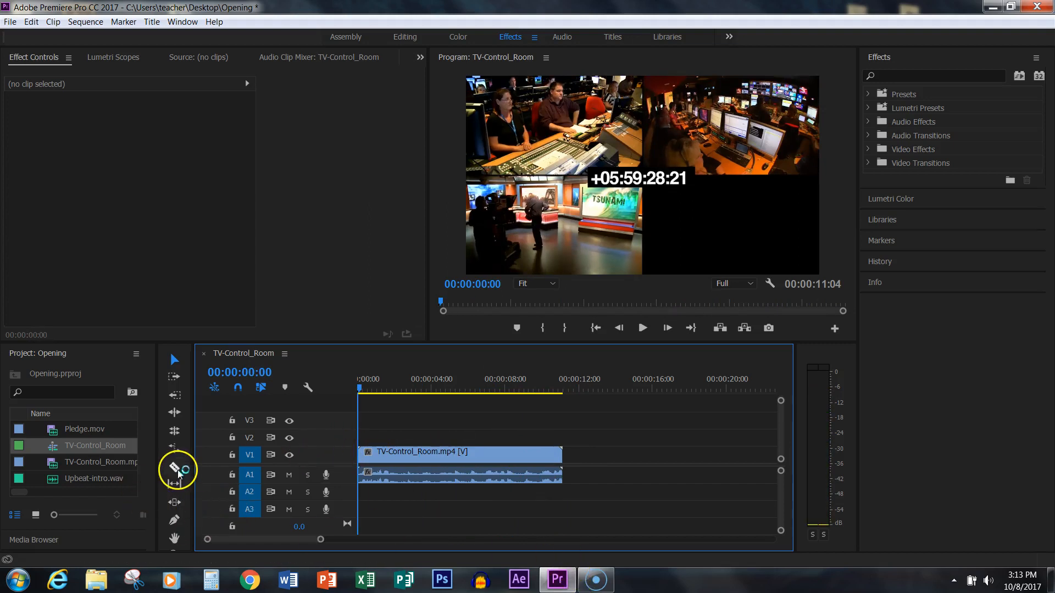
{"action": "left_click_drag", "start_coordinate": [18, 434], "coordinate": [561, 466]}
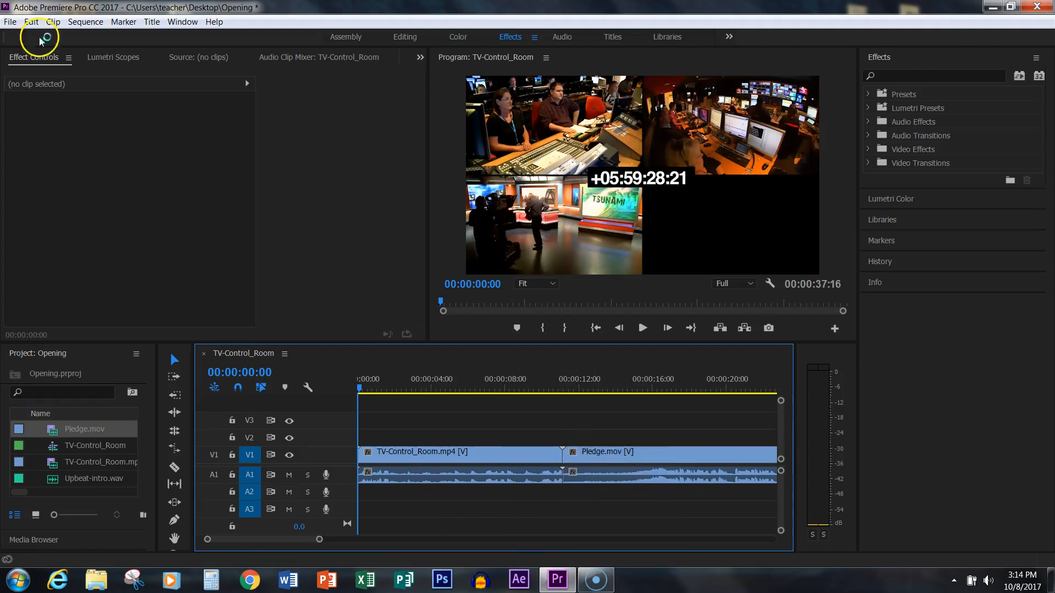
- Create a new title named Title with the default 1280 by 720 video settings
{"action": "left_click", "coordinate": [9, 22]}
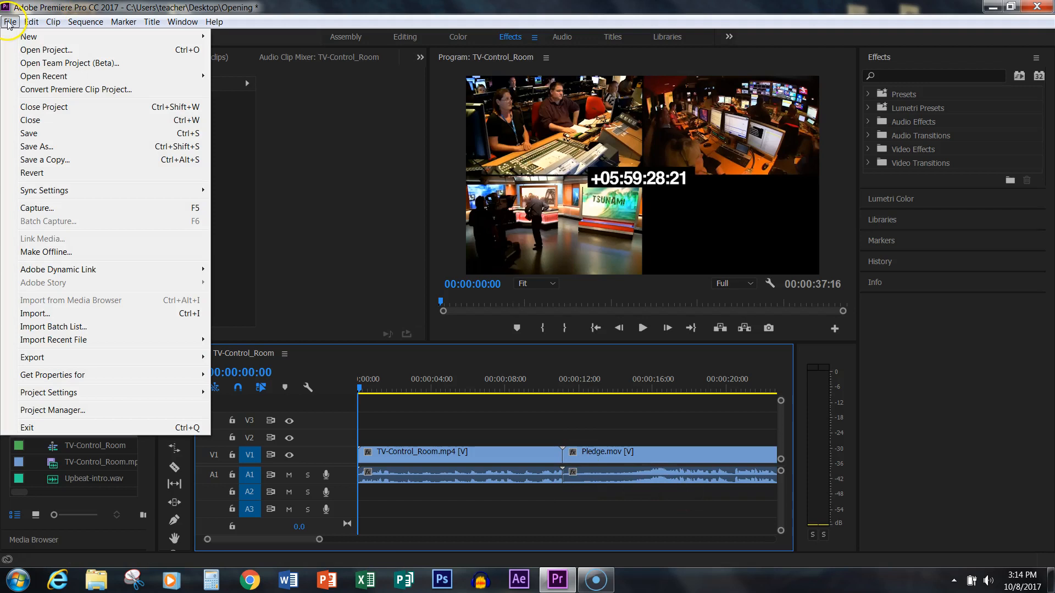
{"action": "mouse_move", "coordinate": [27, 37]}
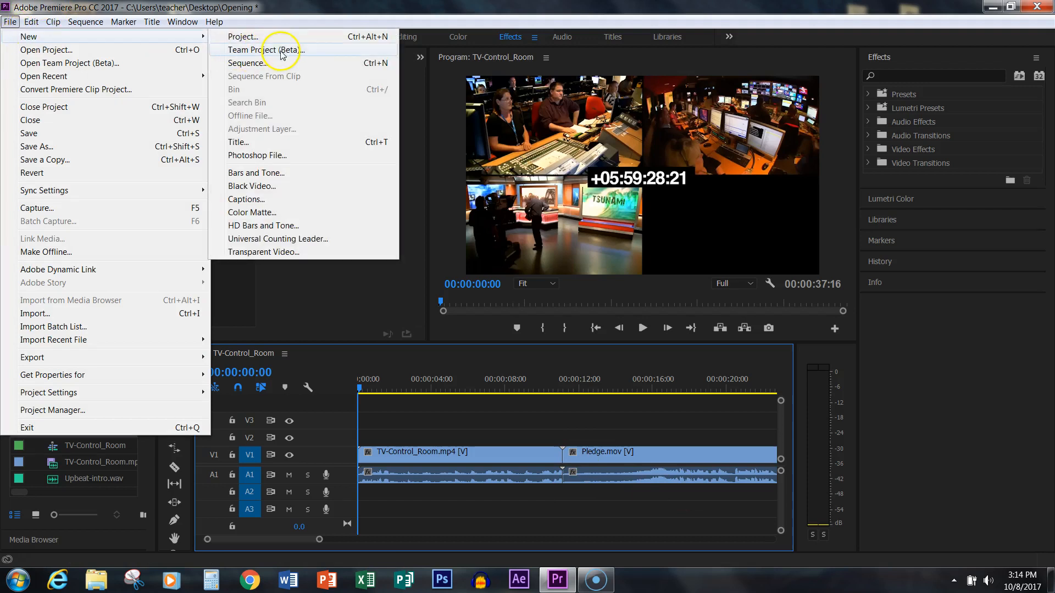
{"action": "left_click", "coordinate": [261, 146]}
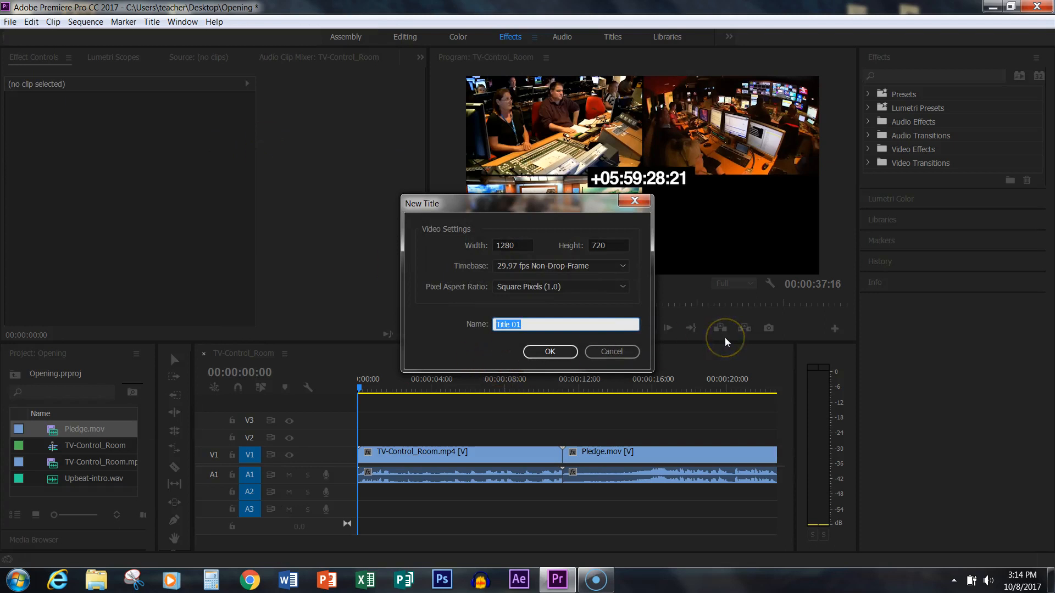
{"action": "type", "text": "T"}
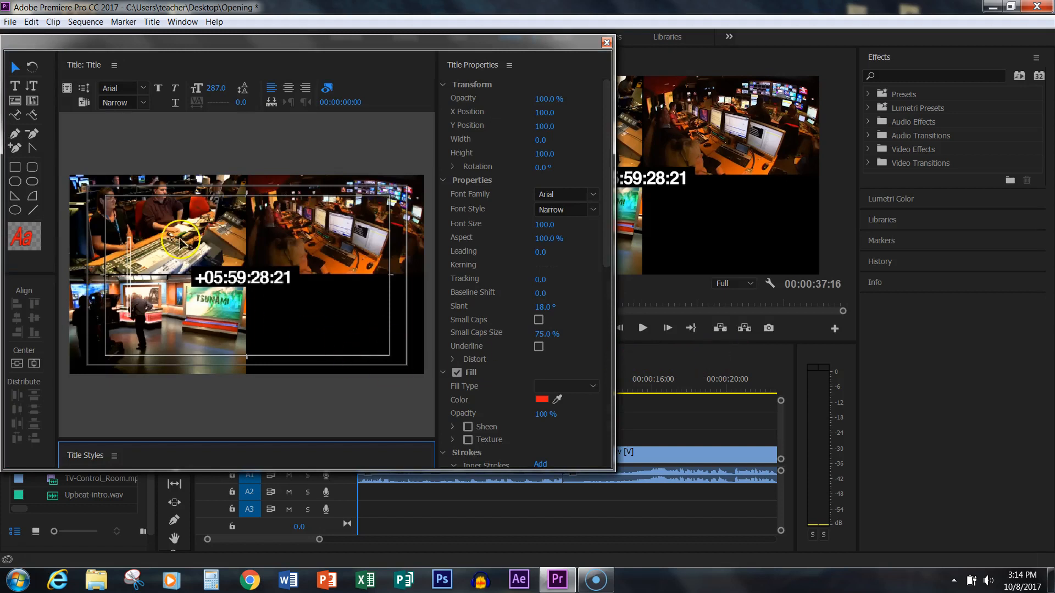
- Add the text "WIHS" to the title with the Type tool, starting near the middle of the frame
{"action": "left_click", "coordinate": [15, 86]}
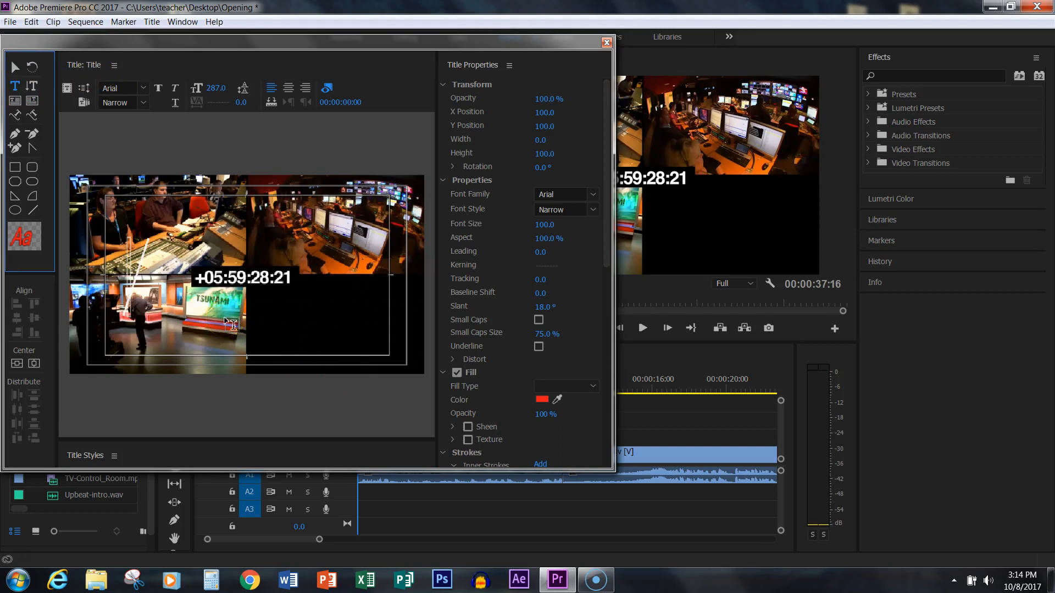
{"action": "left_click", "coordinate": [250, 297]}
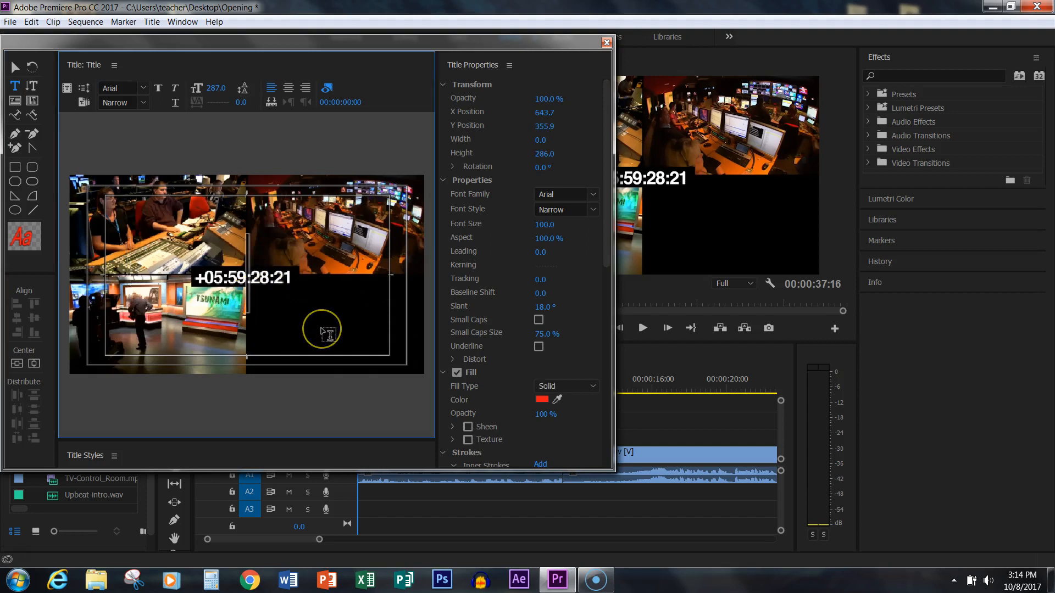
{"action": "type", "text": "WI"}
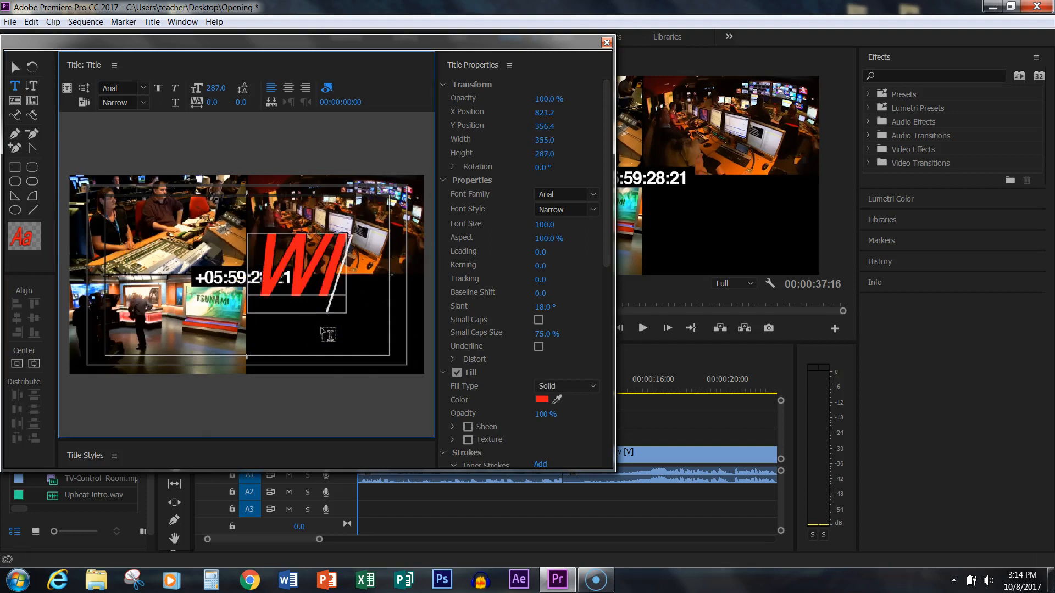
{"action": "type", "text": "HS"}
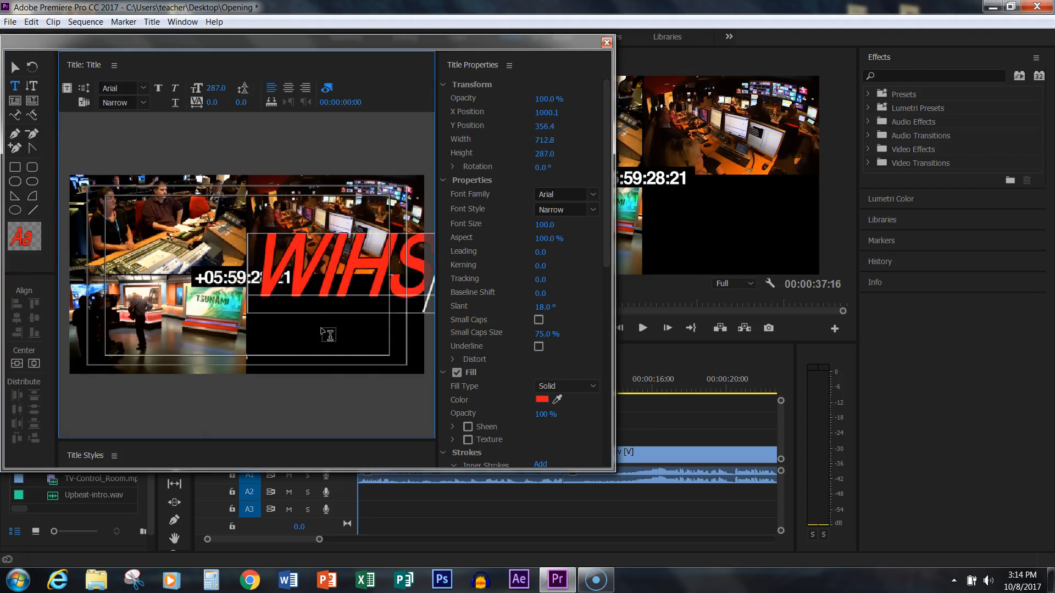
- Set the WIHS text's font size to 157 and its slant to 0°
{"action": "left_click_drag", "start_coordinate": [215, 89], "coordinate": [125, 107]}
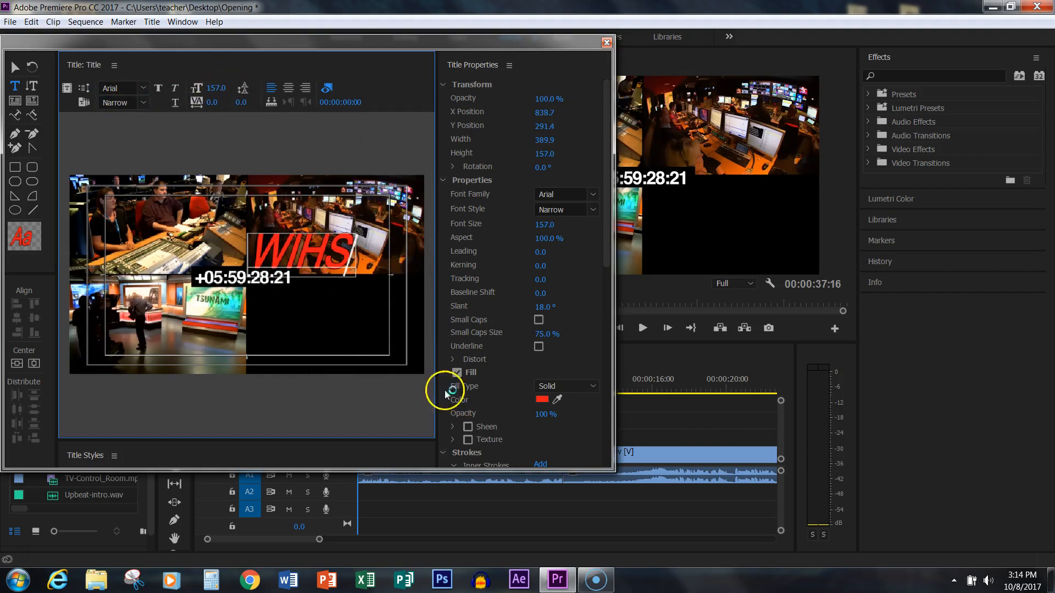
{"action": "left_click", "coordinate": [546, 306]}
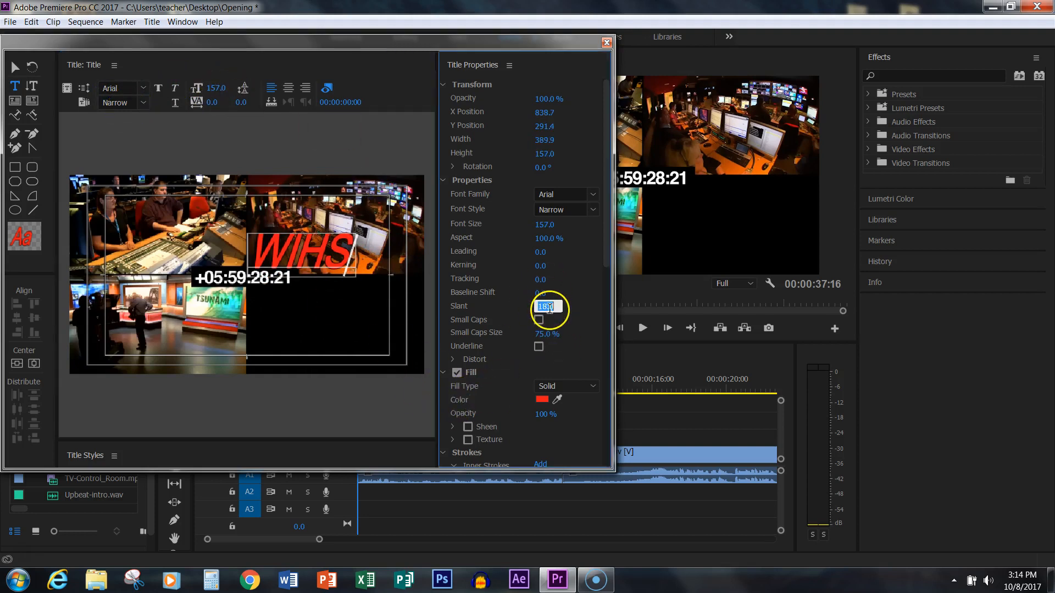
{"action": "type", "text": "0"}
{"action": "key", "text": "Return"}
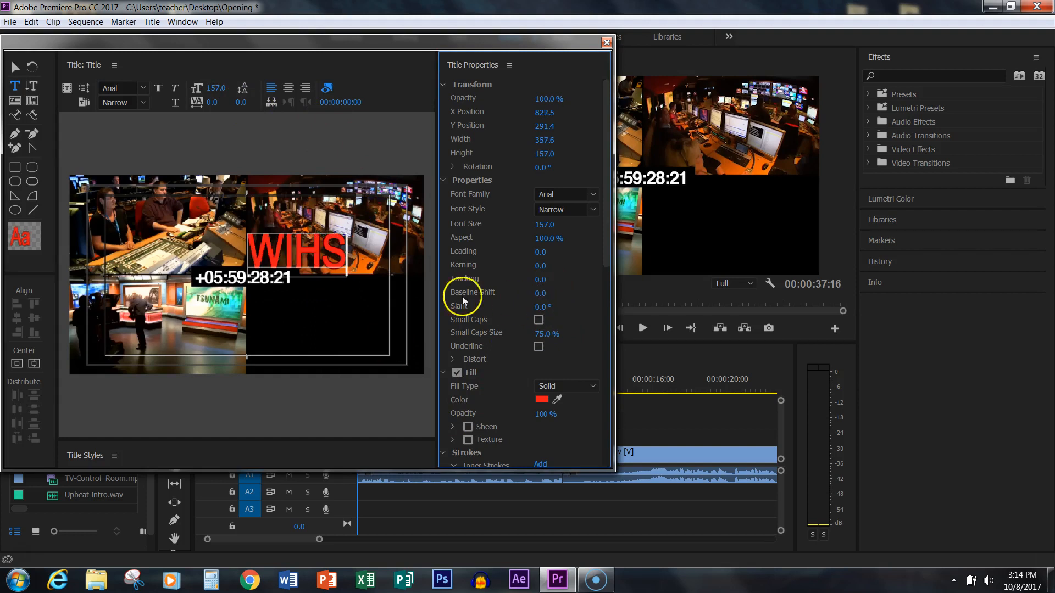
- Add a second line reading "Lions News" below WIHS and center-align the text
{"action": "left_click", "coordinate": [345, 258]}
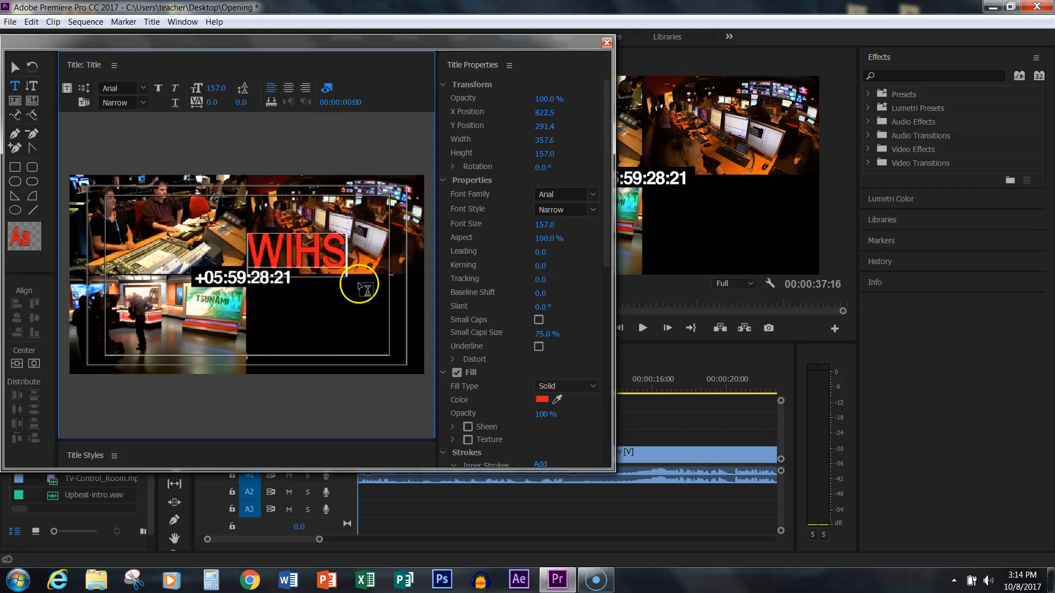
{"action": "key", "text": "Return"}
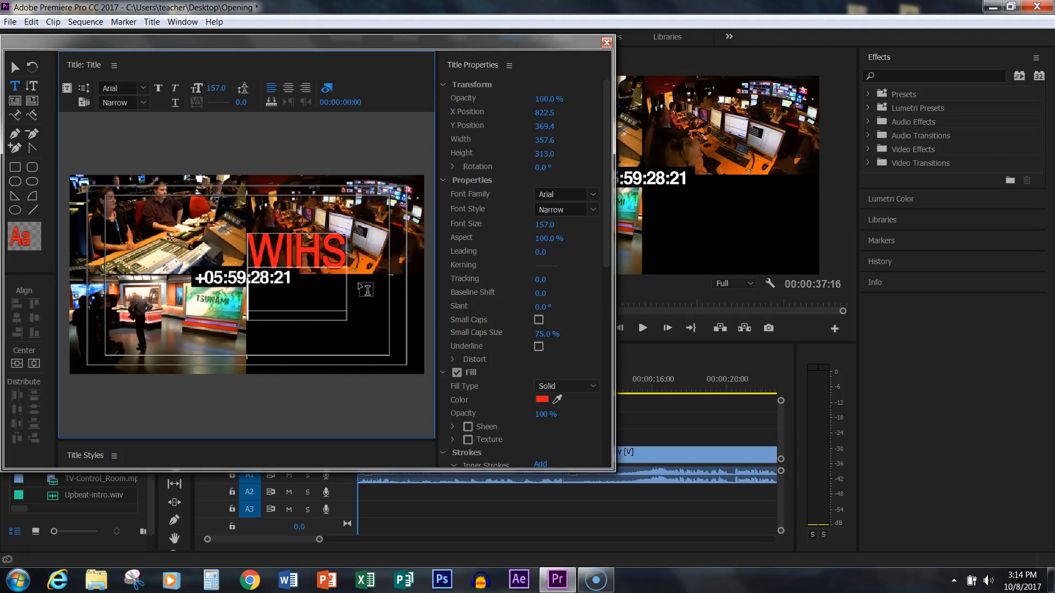
{"action": "type", "text": "Lions"}
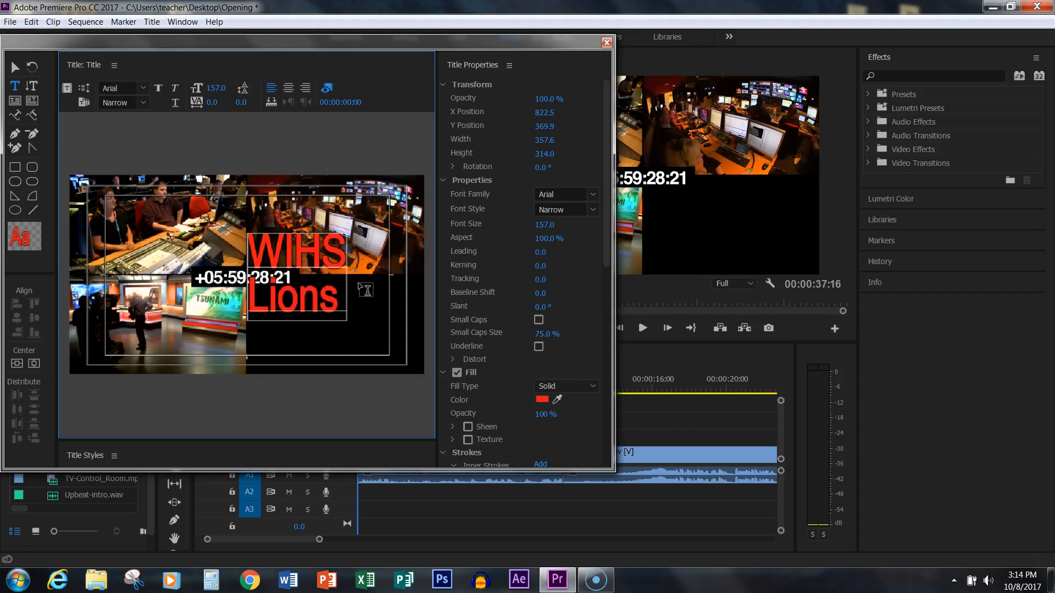
{"action": "type", "text": " New"}
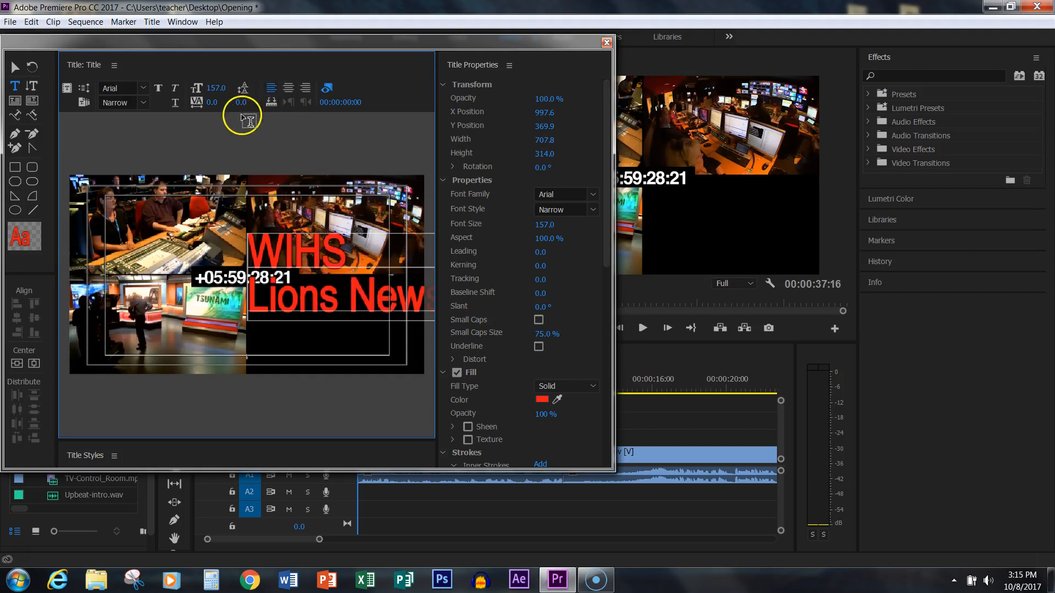
{"action": "left_click", "coordinate": [289, 89]}
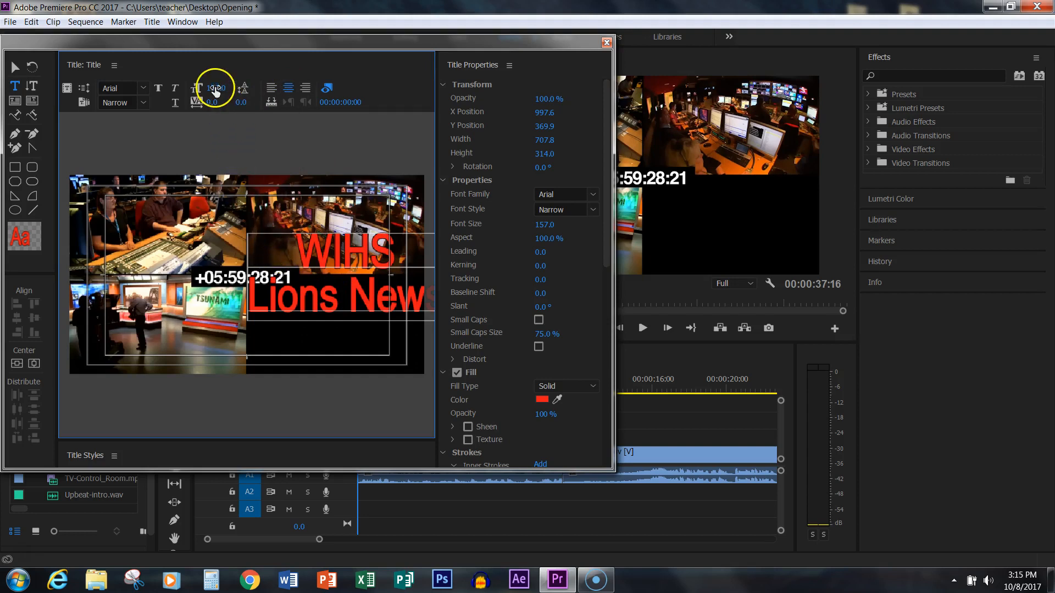
- Fit the title text into the frame's black lower-right quadrant, scaling it to a font size of about 131
{"action": "left_click_drag", "start_coordinate": [214, 89], "coordinate": [188, 91]}
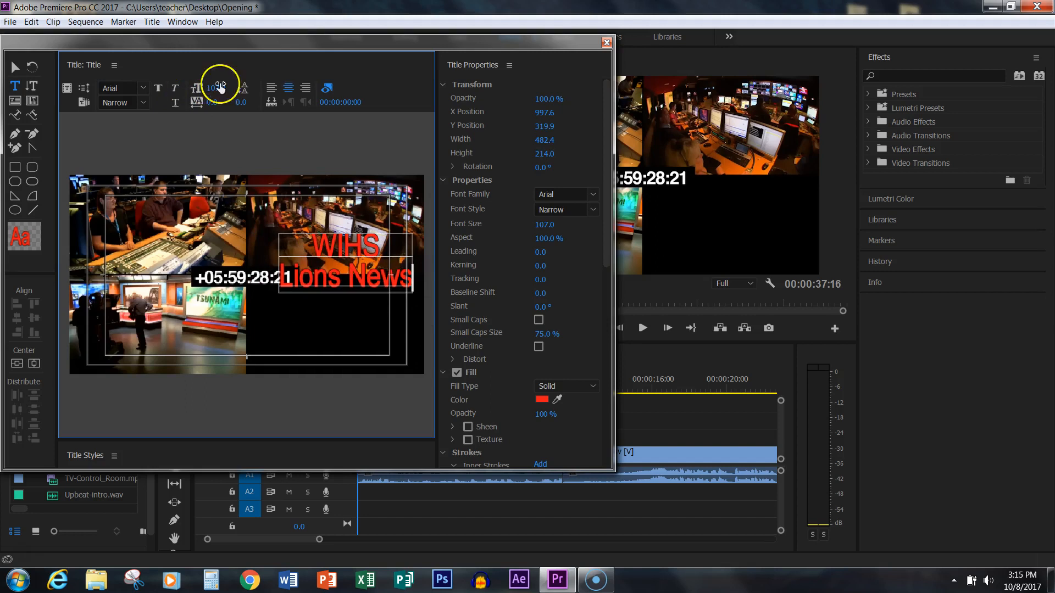
{"action": "left_click", "coordinate": [15, 67]}
{"action": "left_click_drag", "start_coordinate": [339, 252], "coordinate": [313, 305]}
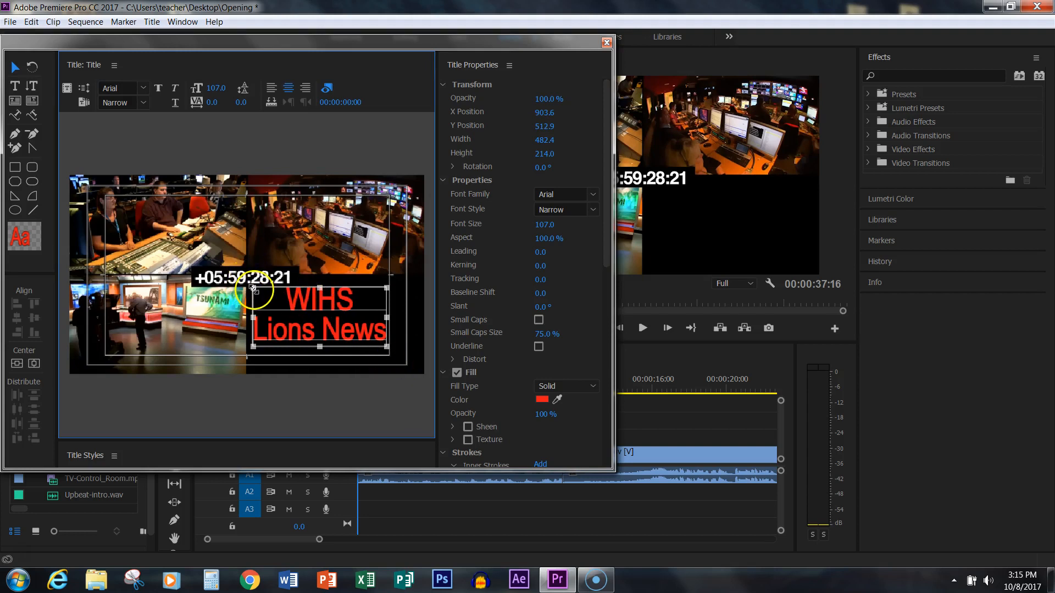
{"action": "left_click_drag", "start_coordinate": [253, 287], "coordinate": [223, 273]}
{"action": "left_click_drag", "start_coordinate": [287, 297], "coordinate": [331, 308]}
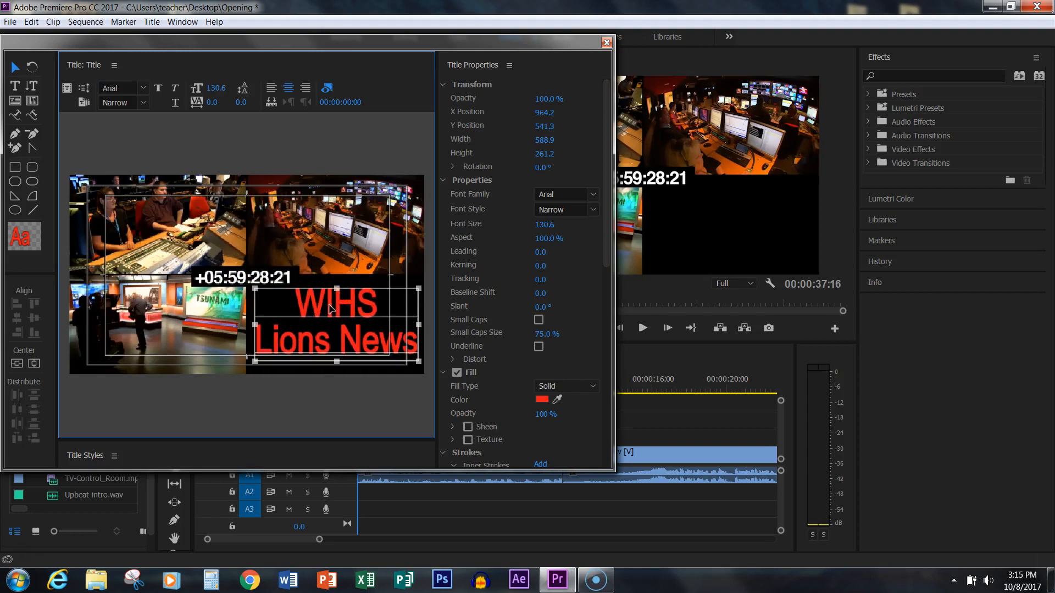
- Change the WIHS Lions News text's fill to near-white, turn off its first red outer stroke, and close the title
{"action": "left_click", "coordinate": [541, 403]}
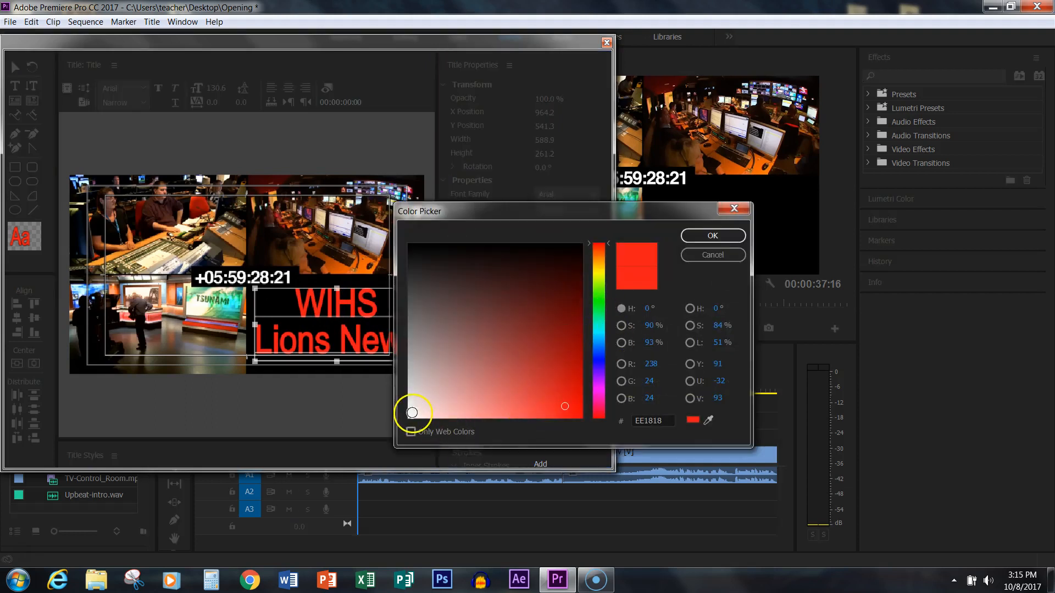
{"action": "left_click", "coordinate": [412, 412]}
{"action": "left_click", "coordinate": [724, 236]}
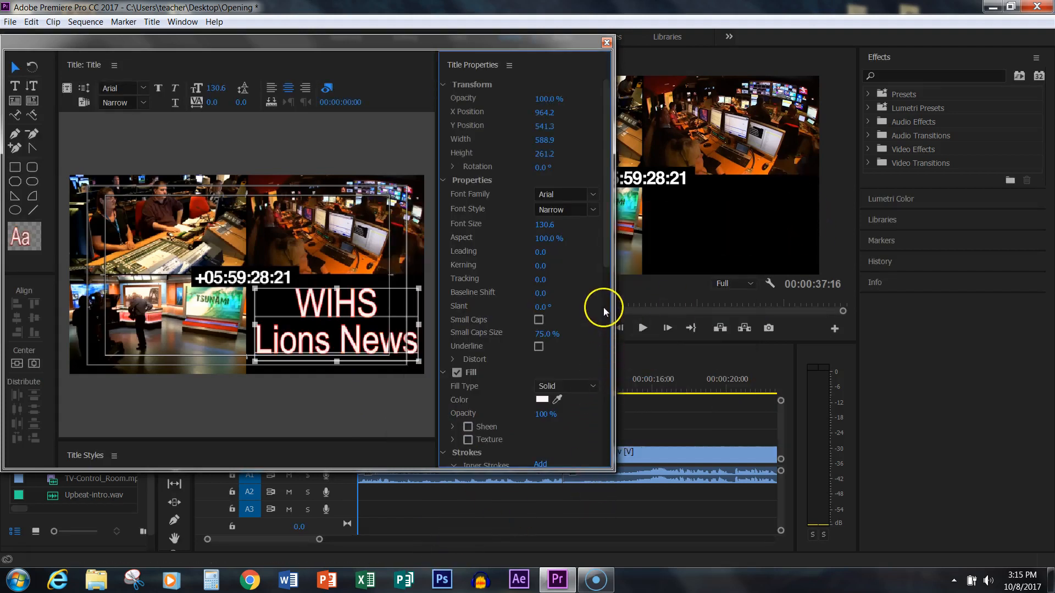
{"action": "left_click_drag", "start_coordinate": [606, 205], "coordinate": [607, 294]}
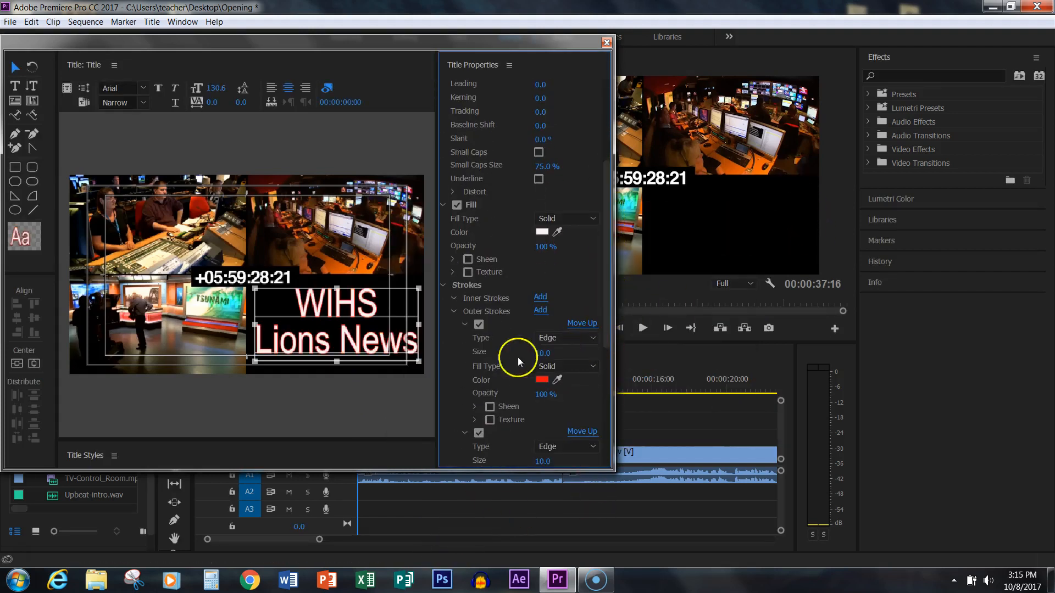
{"action": "left_click", "coordinate": [479, 324]}
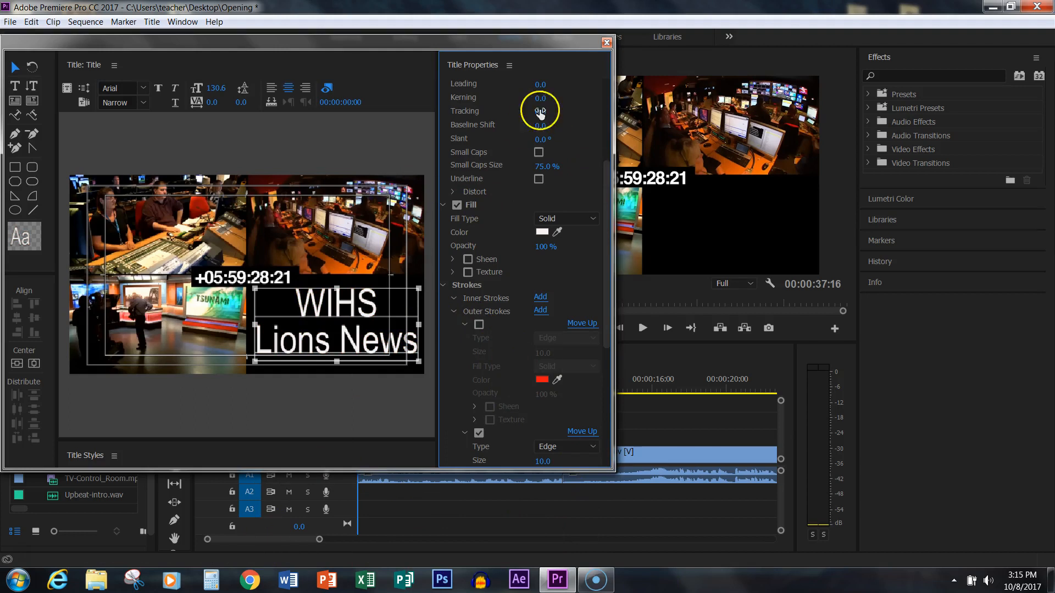
{"action": "left_click", "coordinate": [606, 42]}
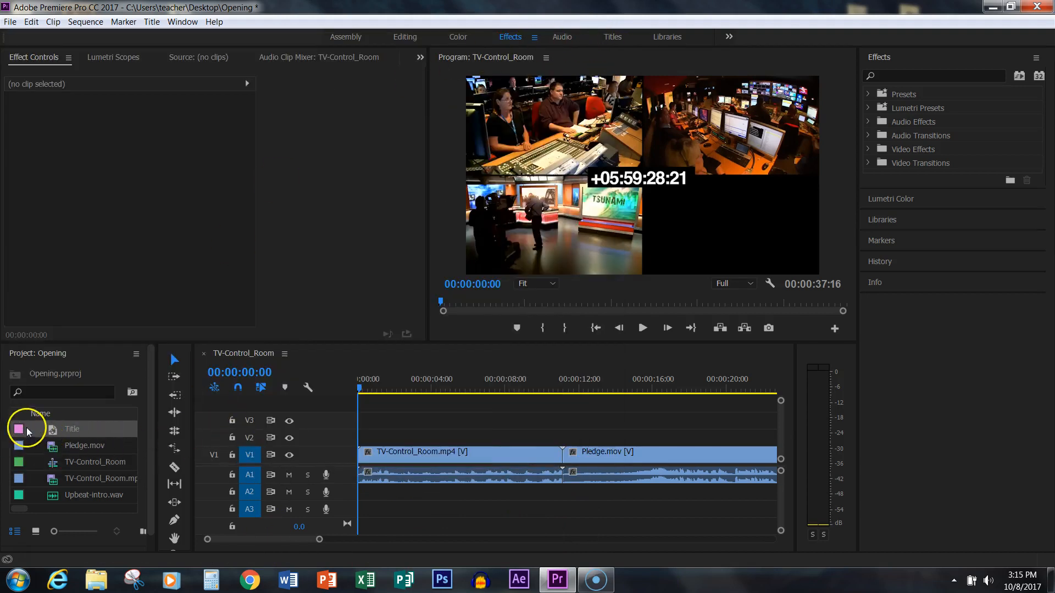
- Place the Title clip on track V2 above TV-Control_Room.mp4, starting just after the beginning of the sequence
{"action": "left_click_drag", "start_coordinate": [22, 433], "coordinate": [370, 445]}
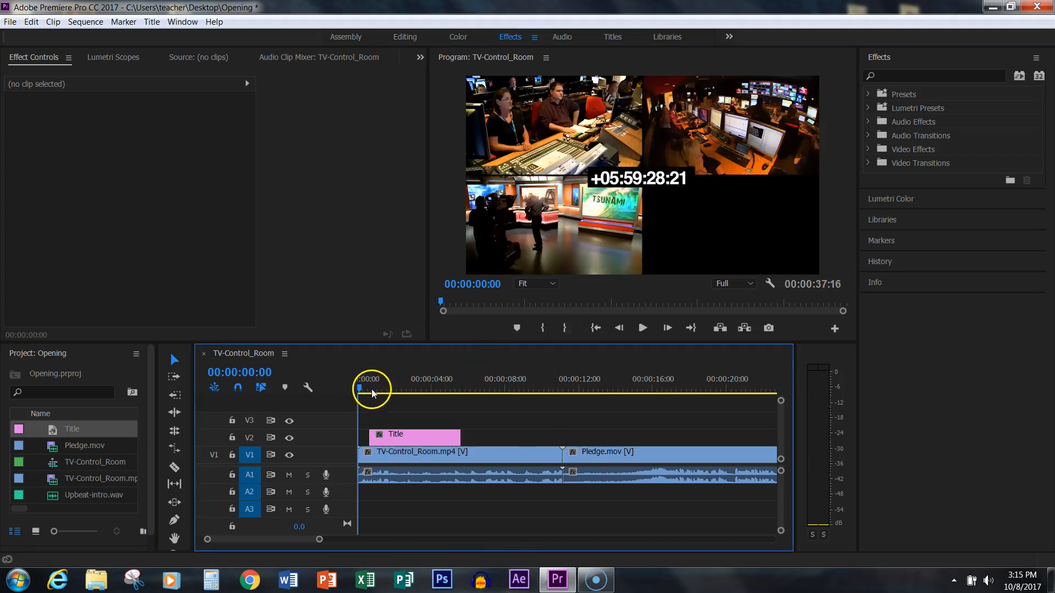
{"action": "left_click_drag", "start_coordinate": [367, 389], "coordinate": [341, 408]}
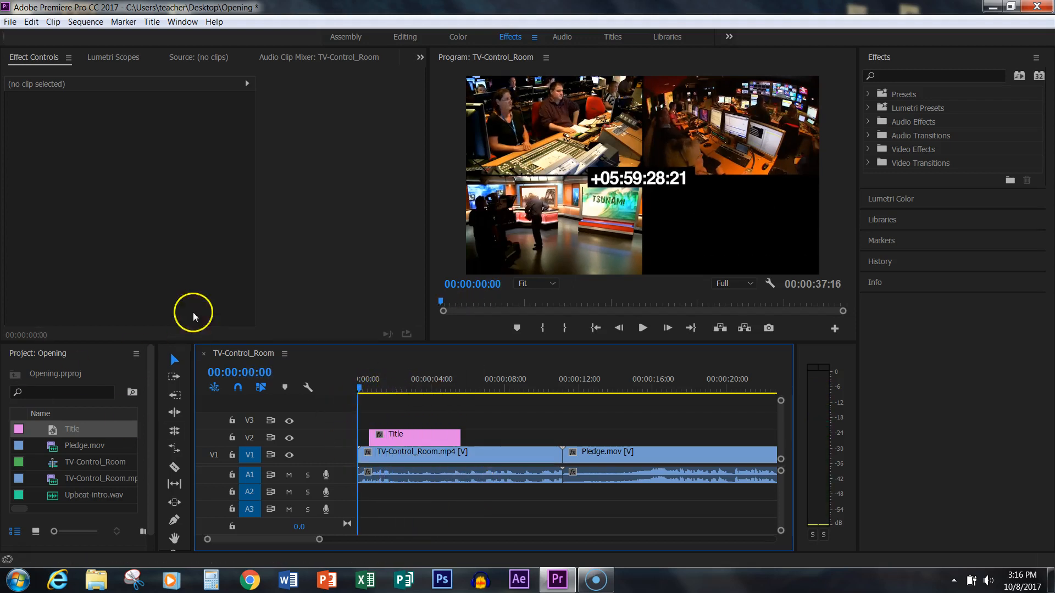
- Create a new title named "Date" with the default video settings
{"action": "left_click", "coordinate": [11, 22]}
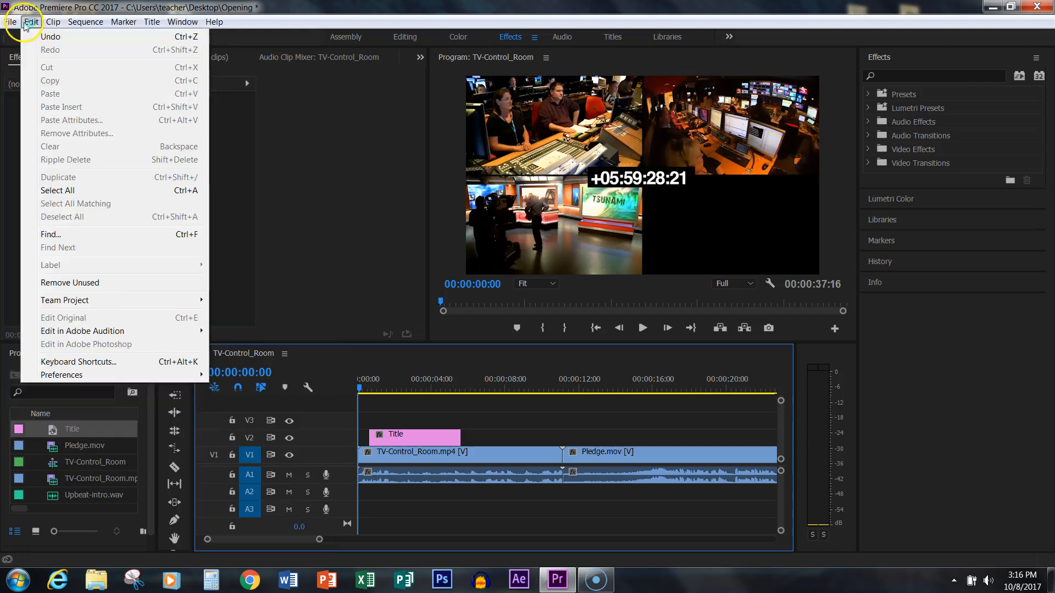
{"action": "mouse_move", "coordinate": [207, 36]}
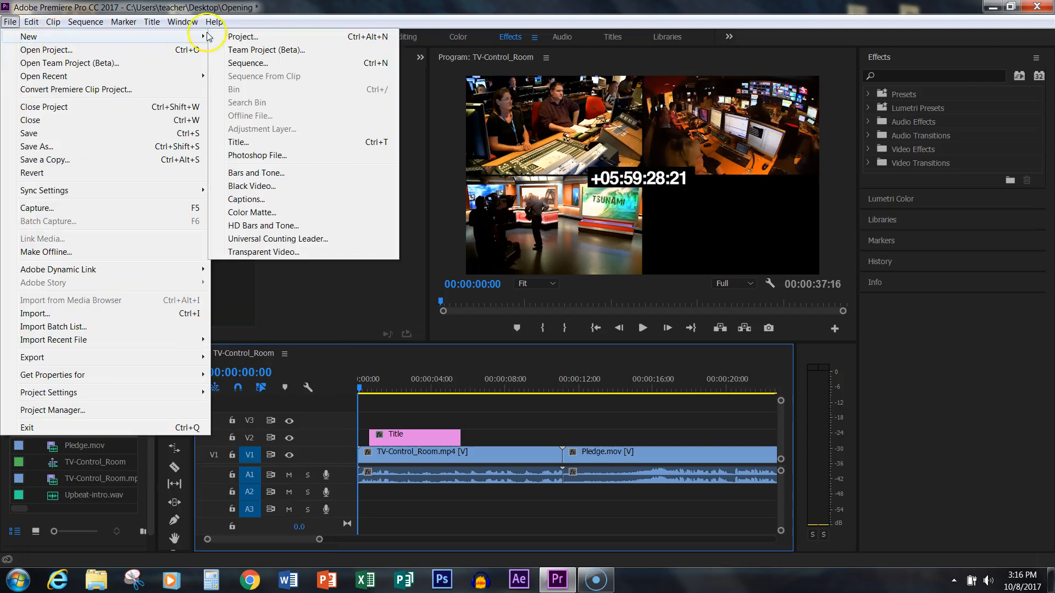
{"action": "left_click", "coordinate": [251, 142]}
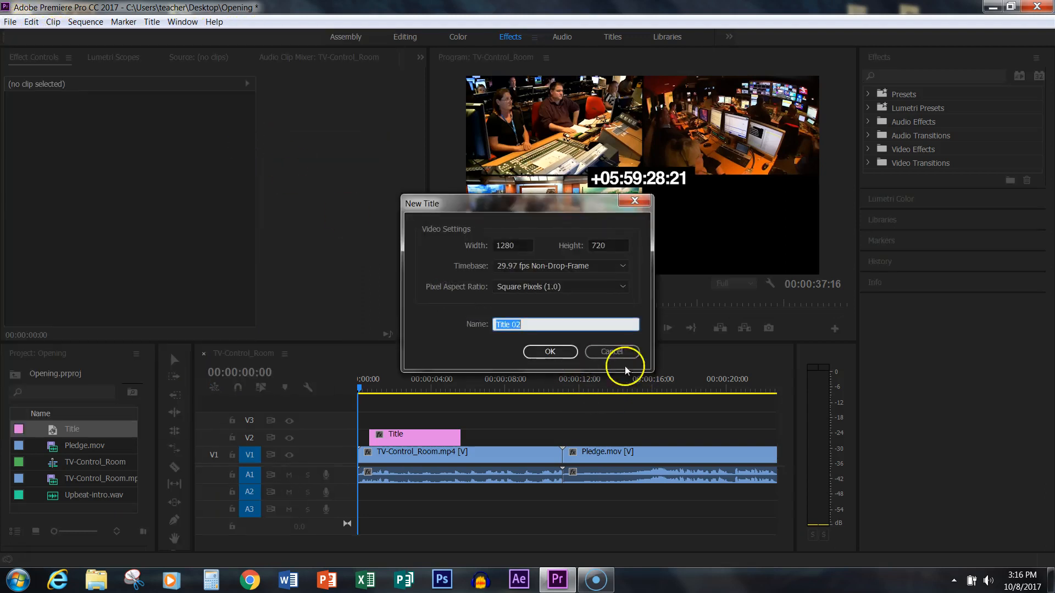
{"action": "type", "text": "Date"}
{"action": "left_click", "coordinate": [566, 357]}
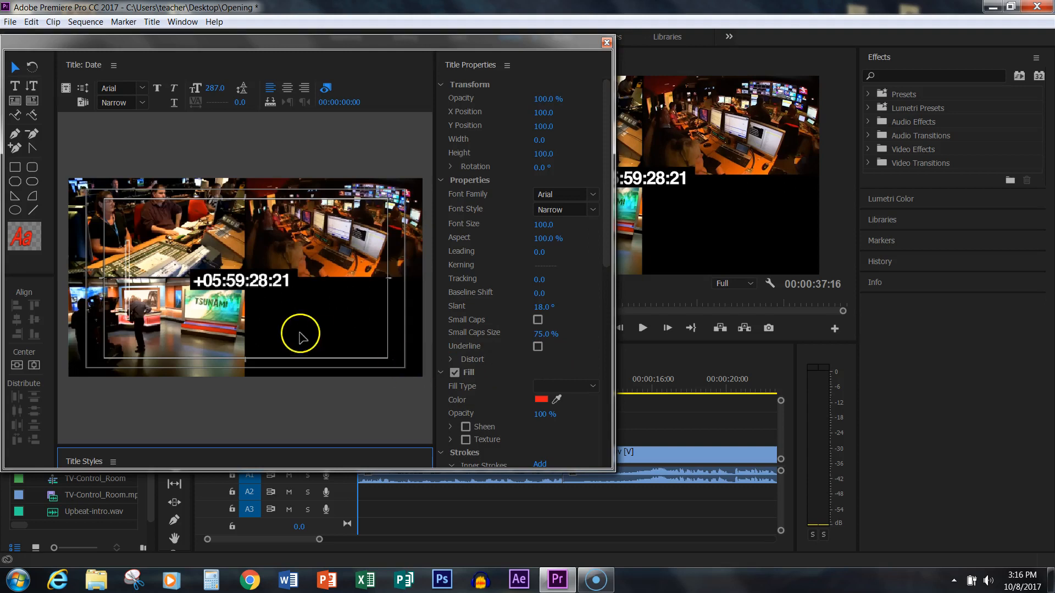
- Add the text "October" starting near the middle of the frame and set its font size to 88
{"action": "left_click", "coordinate": [15, 86]}
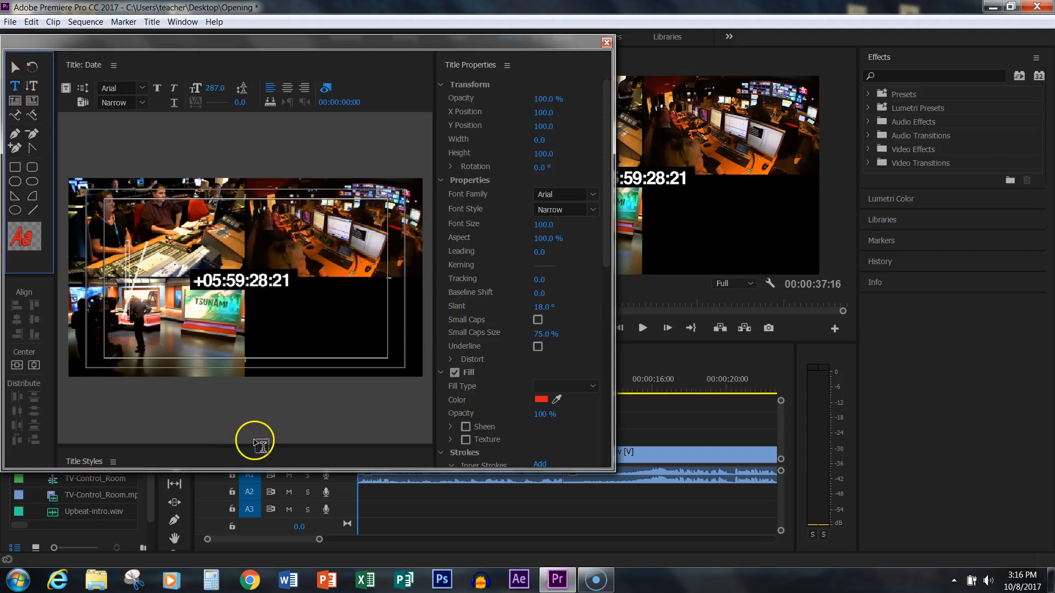
{"action": "left_click", "coordinate": [245, 294]}
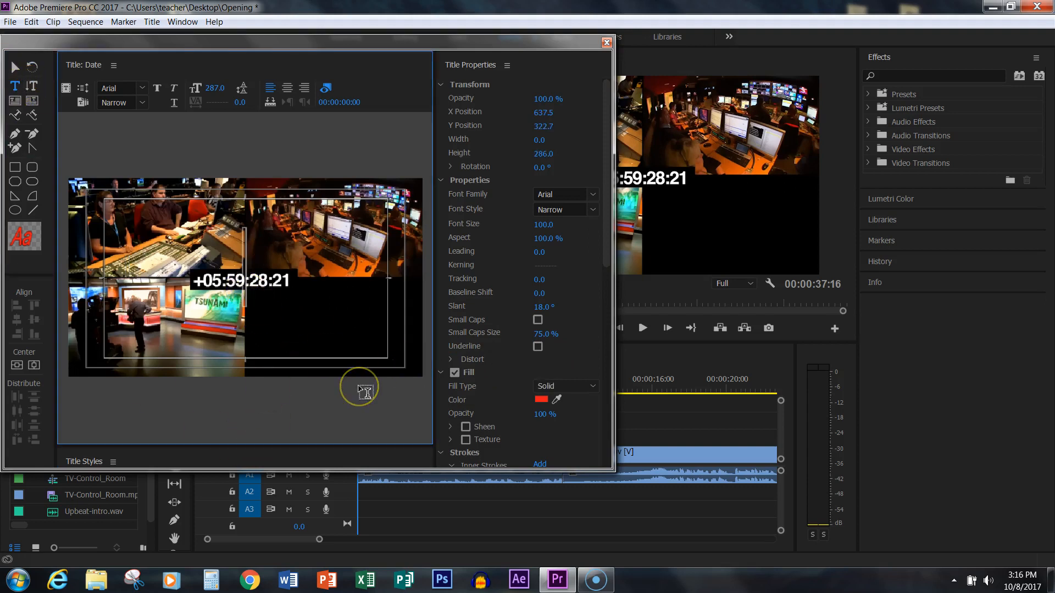
{"action": "type", "text": "Oct"}
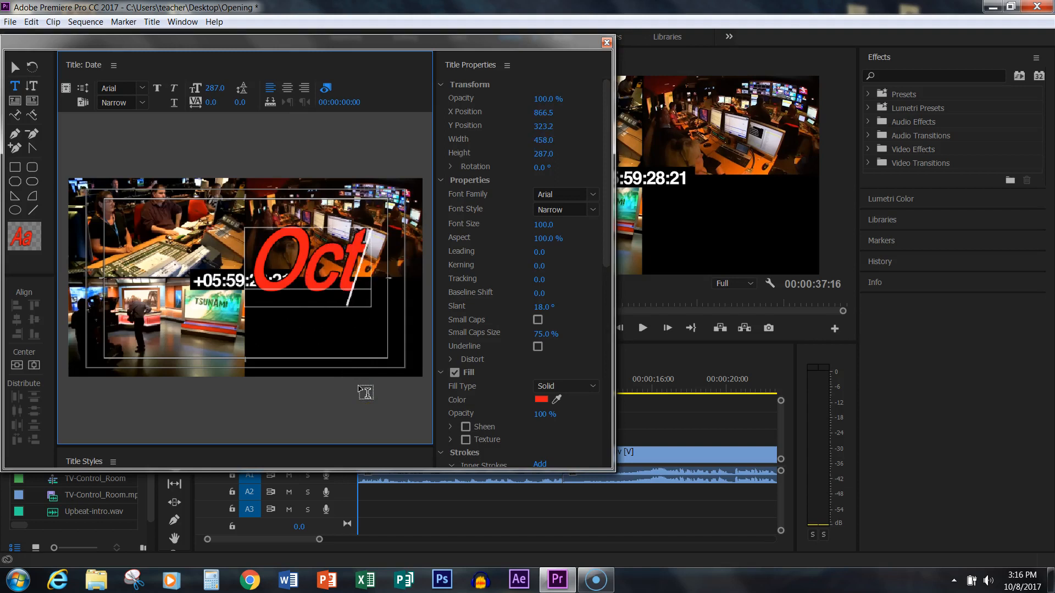
{"action": "type", "text": "ob"}
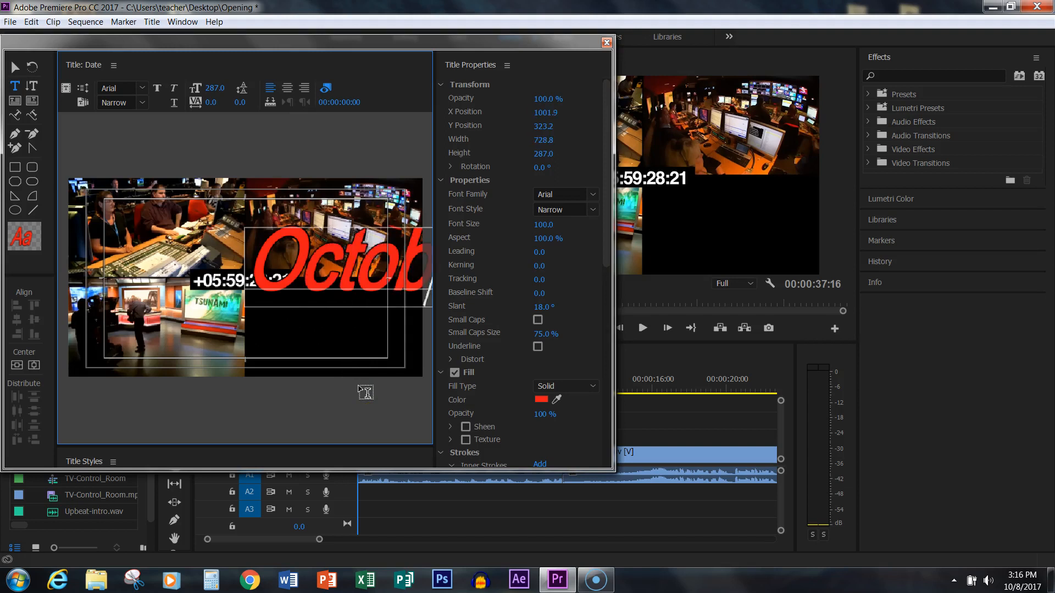
{"action": "left_click_drag", "start_coordinate": [235, 89], "coordinate": [82, 122]}
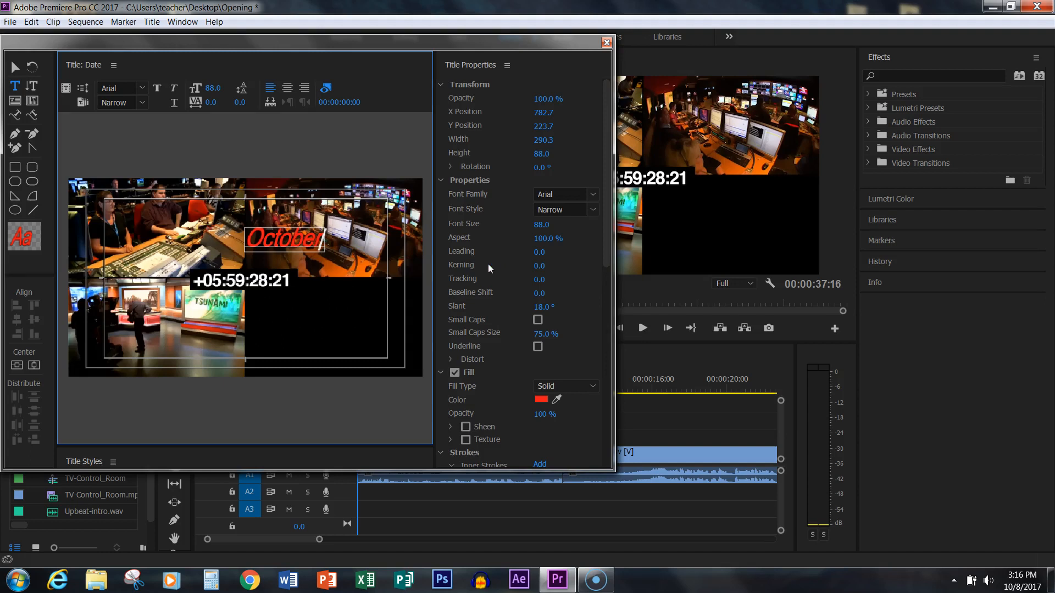
- Move the October text into the frame's black lower-right quadrant, to about X 914, Y 452
{"action": "left_click", "coordinate": [14, 68]}
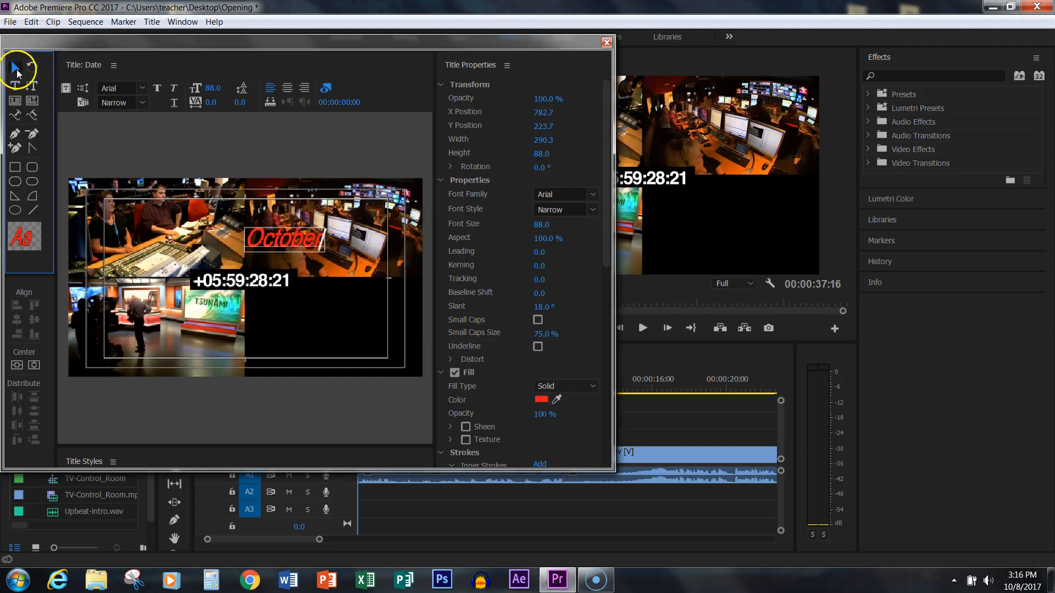
{"action": "left_click", "coordinate": [326, 247]}
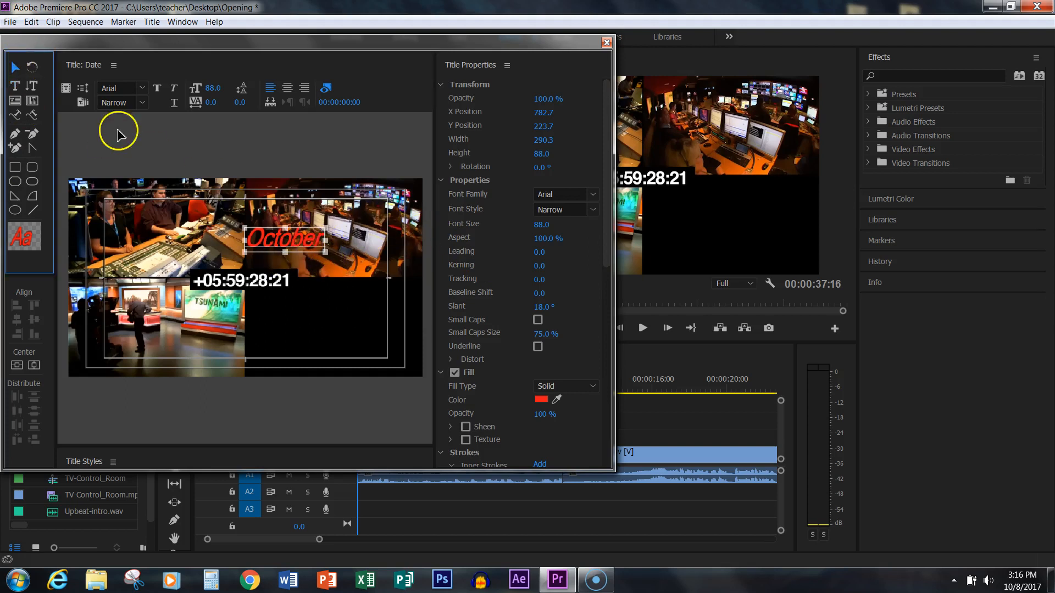
{"action": "left_click", "coordinate": [15, 86]}
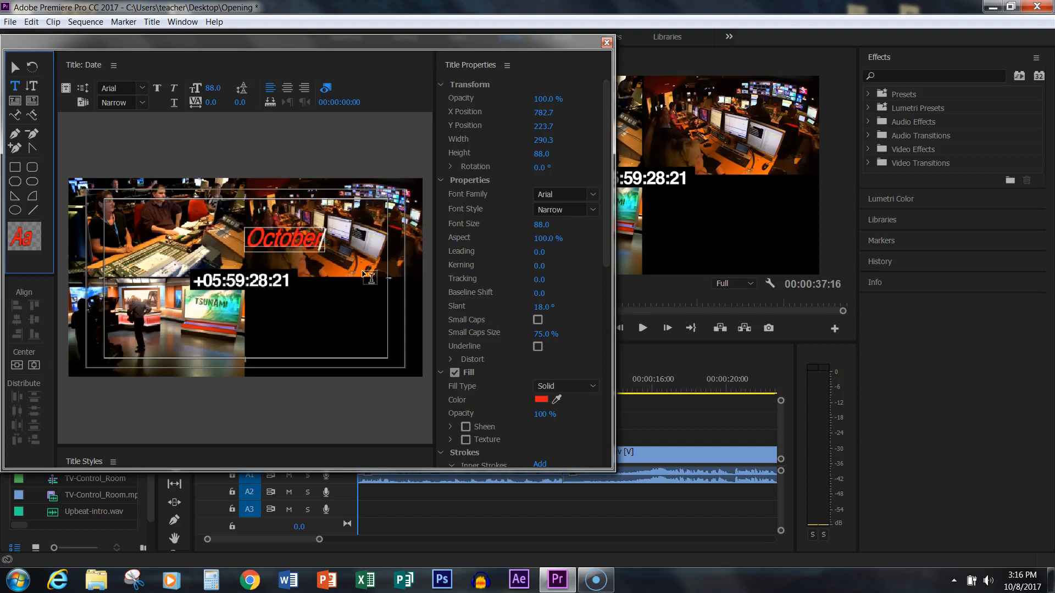
{"action": "left_click", "coordinate": [15, 67]}
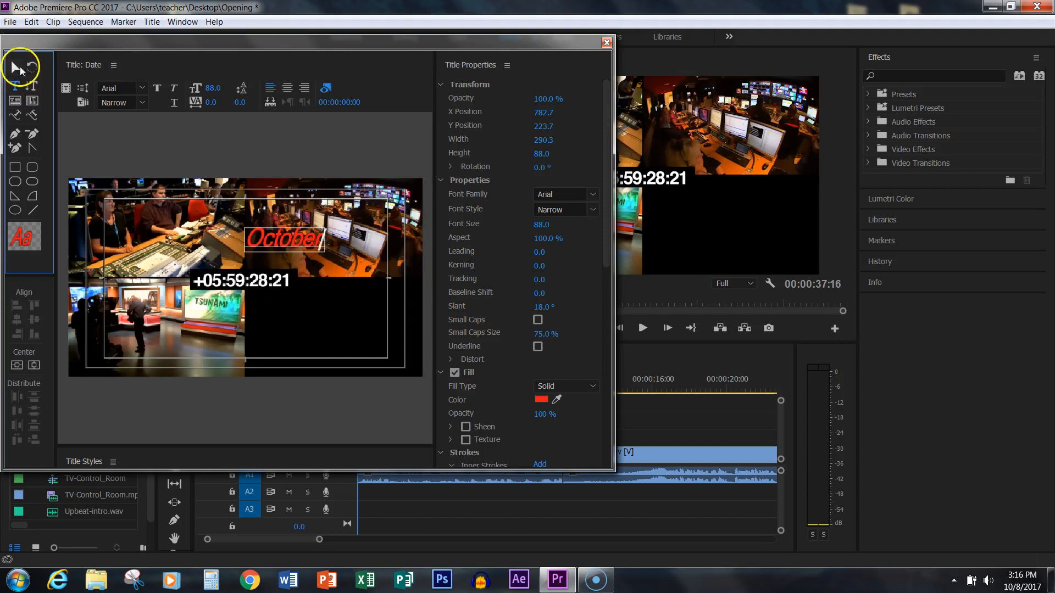
{"action": "left_click", "coordinate": [297, 242]}
{"action": "left_click_drag", "start_coordinate": [297, 241], "coordinate": [333, 305]}
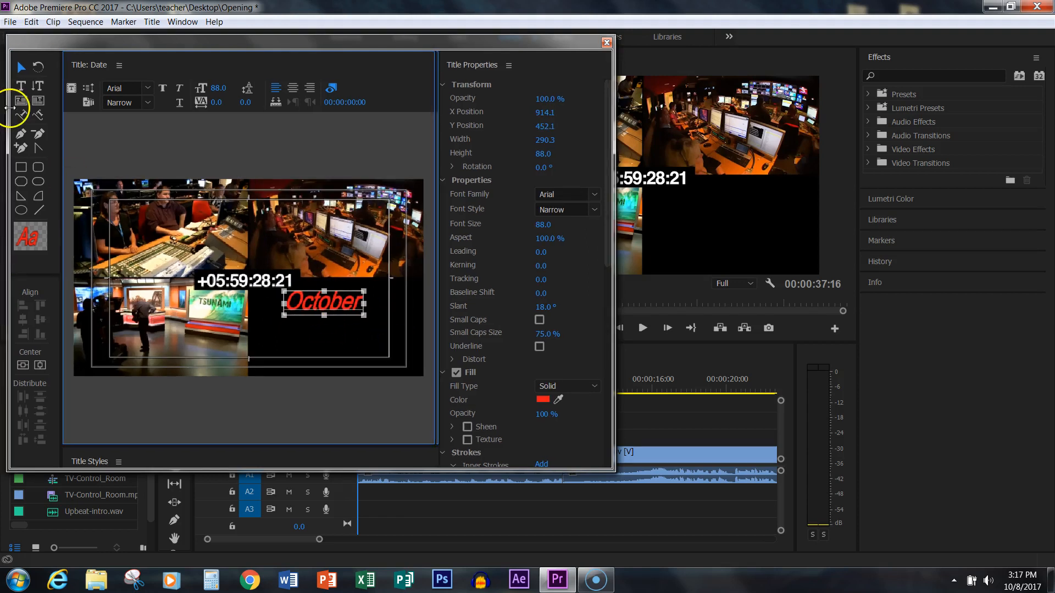
- Set the slant of the whole word October to 0°
{"action": "left_click", "coordinate": [15, 86]}
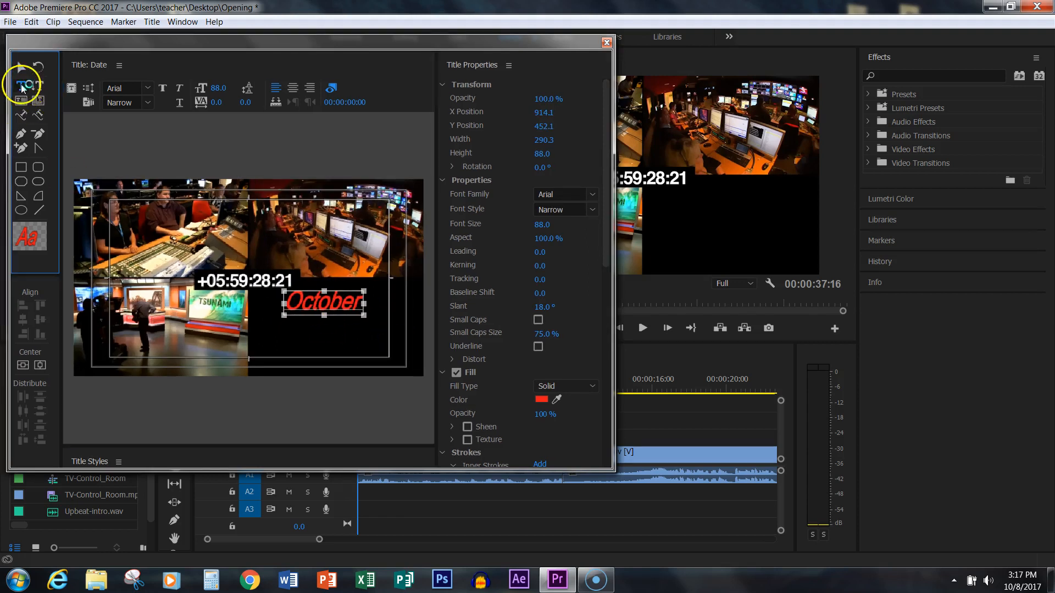
{"action": "left_click", "coordinate": [356, 303]}
{"action": "left_click_drag", "start_coordinate": [357, 302], "coordinate": [286, 304]}
{"action": "left_click", "coordinate": [537, 308]}
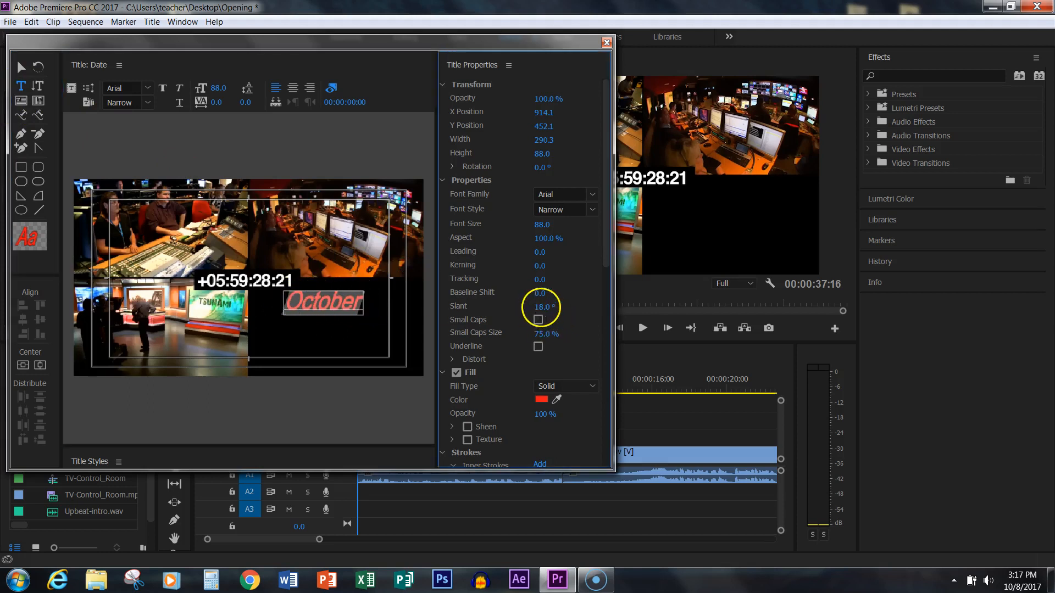
{"action": "type", "text": "0"}
{"action": "key", "text": "Return"}
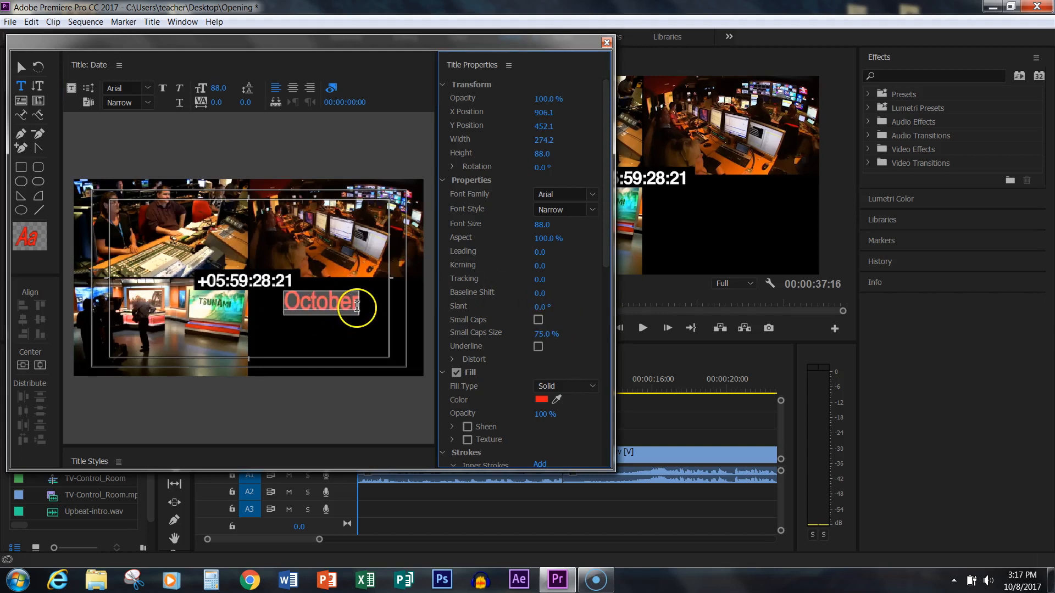
- Change the October text's fill color to near-white F8E9E9
{"action": "left_click", "coordinate": [541, 402]}
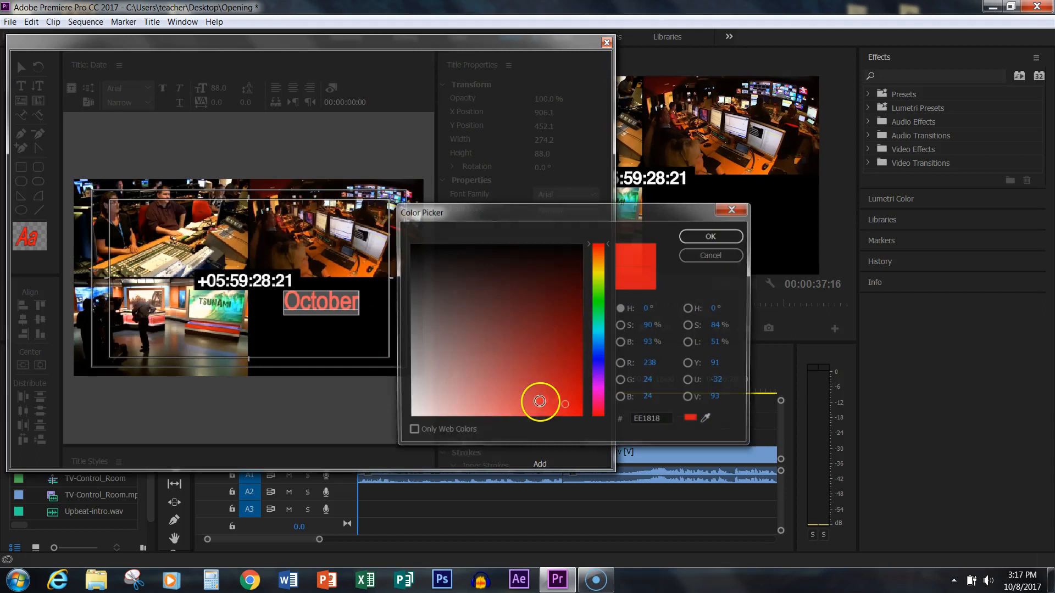
{"action": "left_click", "coordinate": [423, 412]}
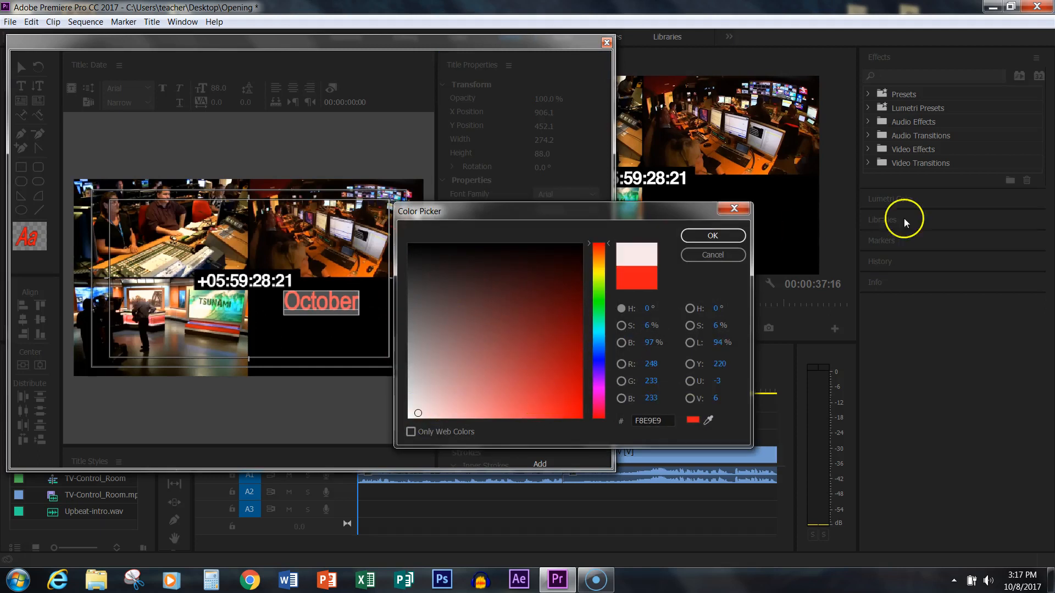
{"action": "left_click", "coordinate": [713, 235]}
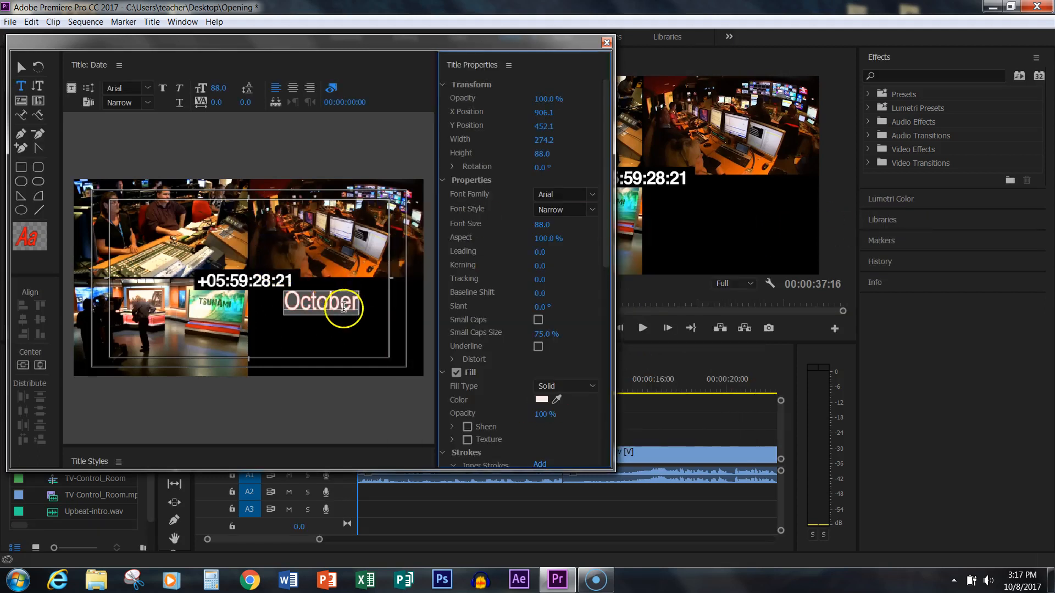
{"action": "left_click", "coordinate": [20, 66]}
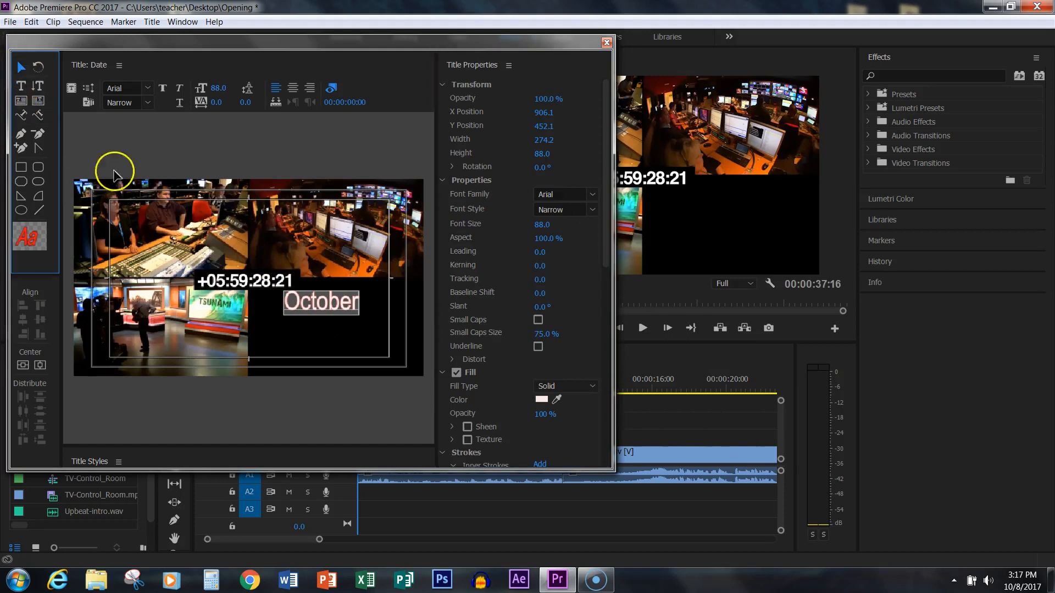
{"action": "left_click", "coordinate": [308, 305]}
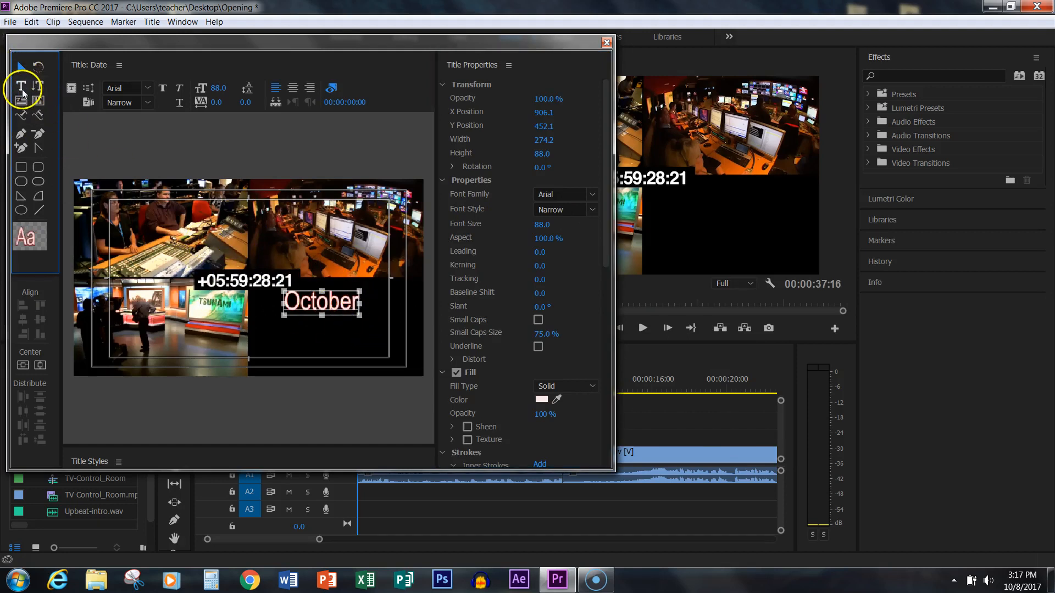
- Extend the date text to "October 15", add a second line reading "2017", and center-align both lines
{"action": "left_click", "coordinate": [21, 85]}
{"action": "left_click", "coordinate": [350, 309]}
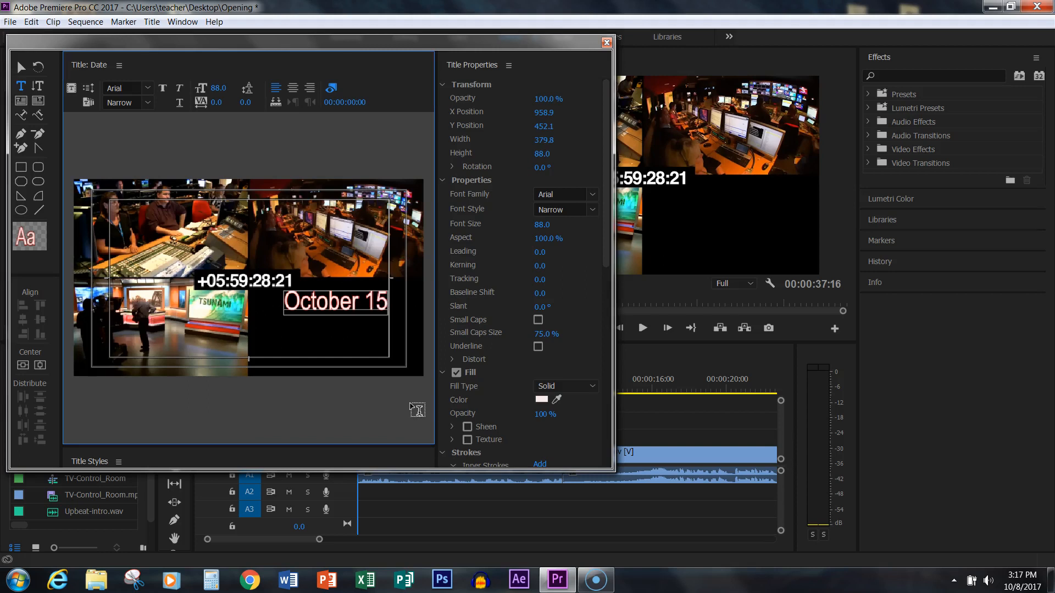
{"action": "key", "text": "Return"}
{"action": "type", "text": "2017"}
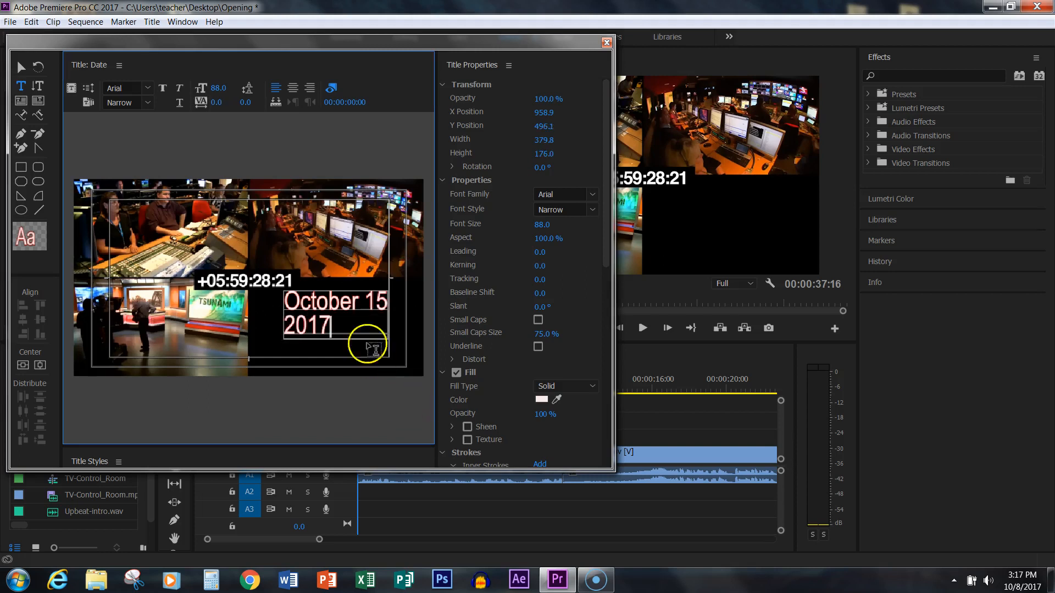
{"action": "left_click", "coordinate": [293, 88]}
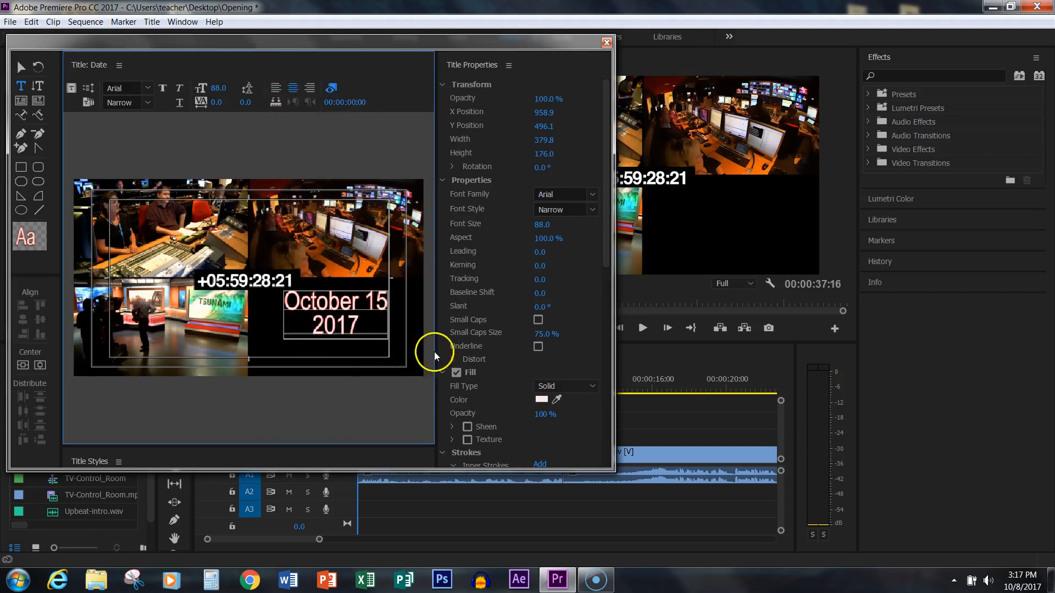
- Turn off the first outer stroke on the October 15 2017 text, leaving the text object selected
{"action": "scroll", "coordinate": [591, 421], "scroll_direction": "down", "scroll_amount": 3}
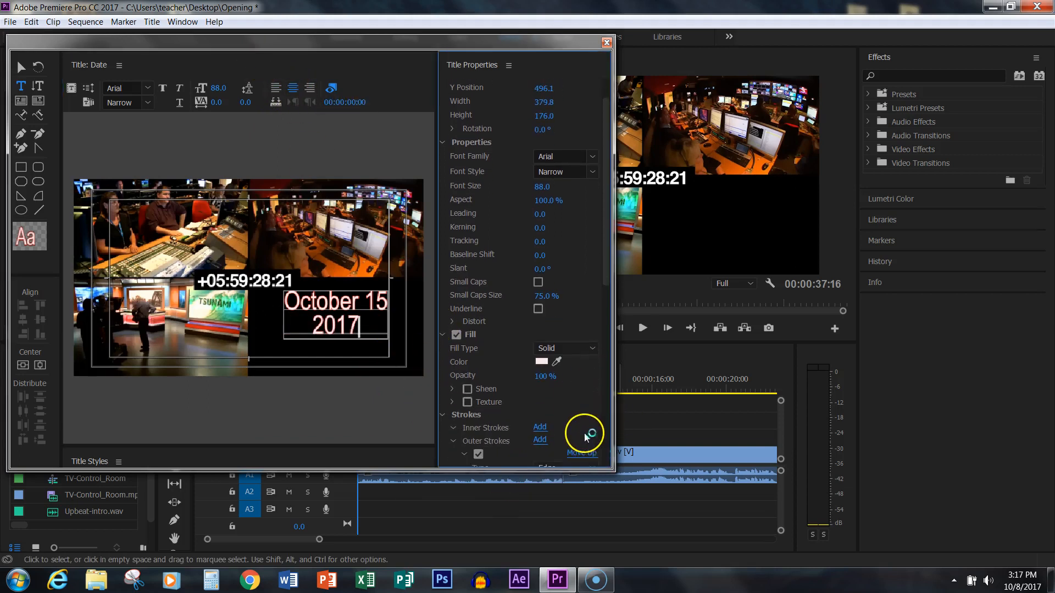
{"action": "left_click", "coordinate": [478, 453]}
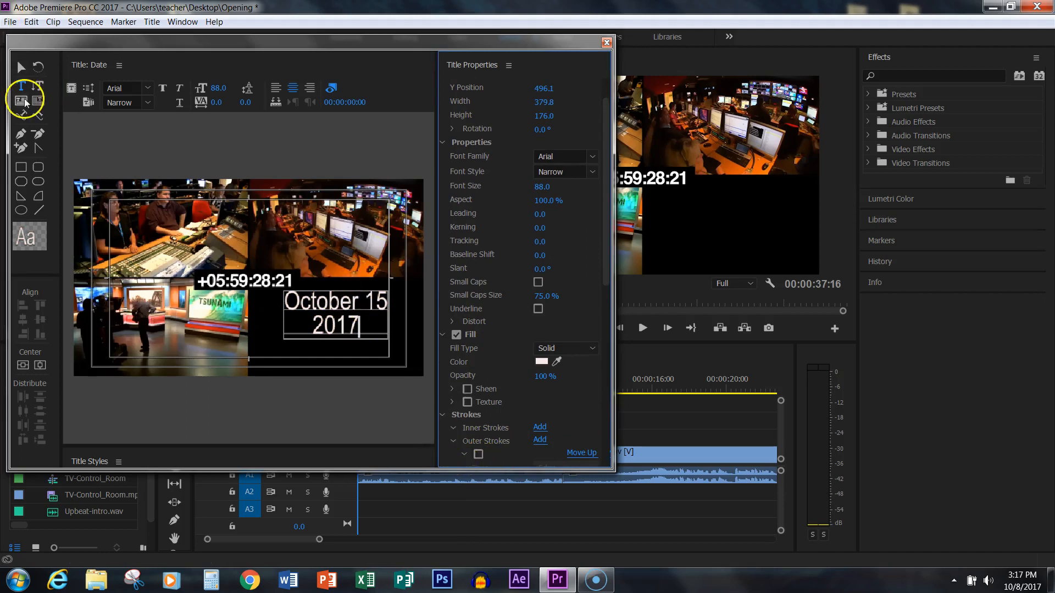
{"action": "left_click", "coordinate": [21, 67]}
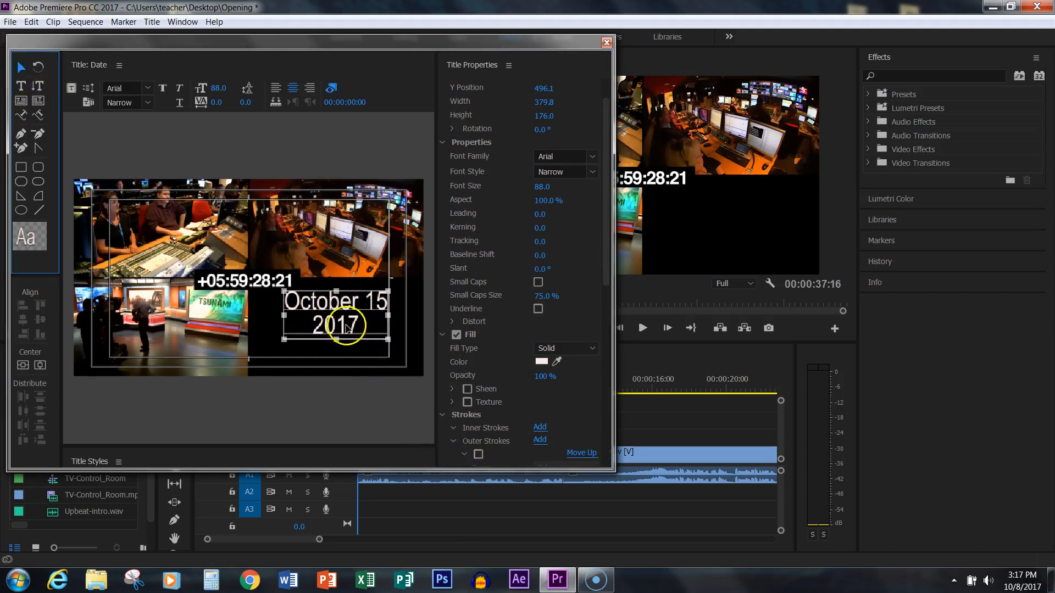
- Enlarge the October 15 2017 text to font size 123.5, move it into the empty black quadrant, and close the title editor
{"action": "left_click", "coordinate": [283, 288]}
{"action": "left_click_drag", "start_coordinate": [283, 289], "coordinate": [243, 272]}
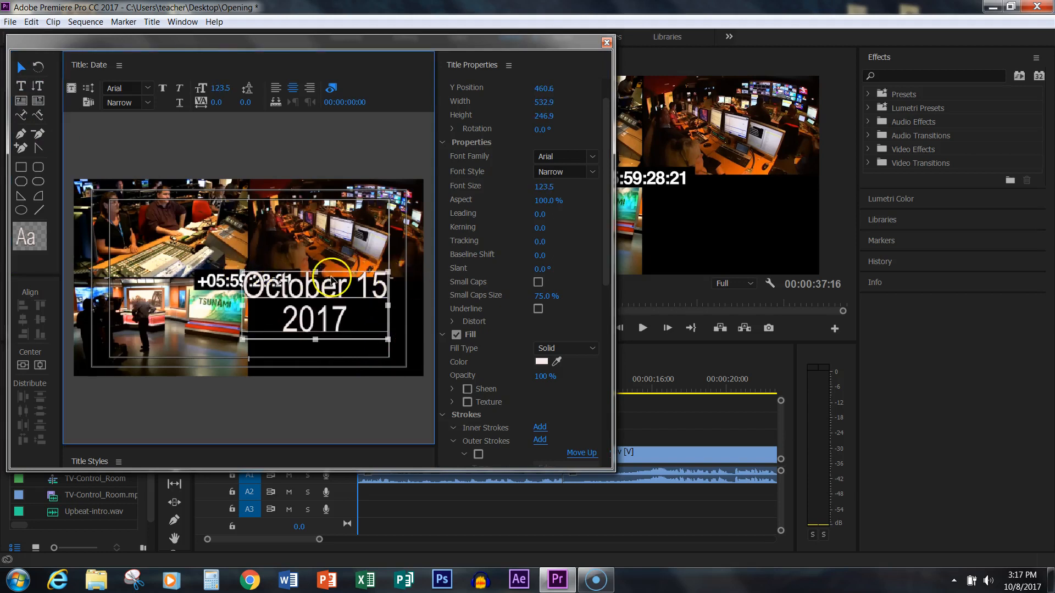
{"action": "left_click_drag", "start_coordinate": [333, 294], "coordinate": [351, 311]}
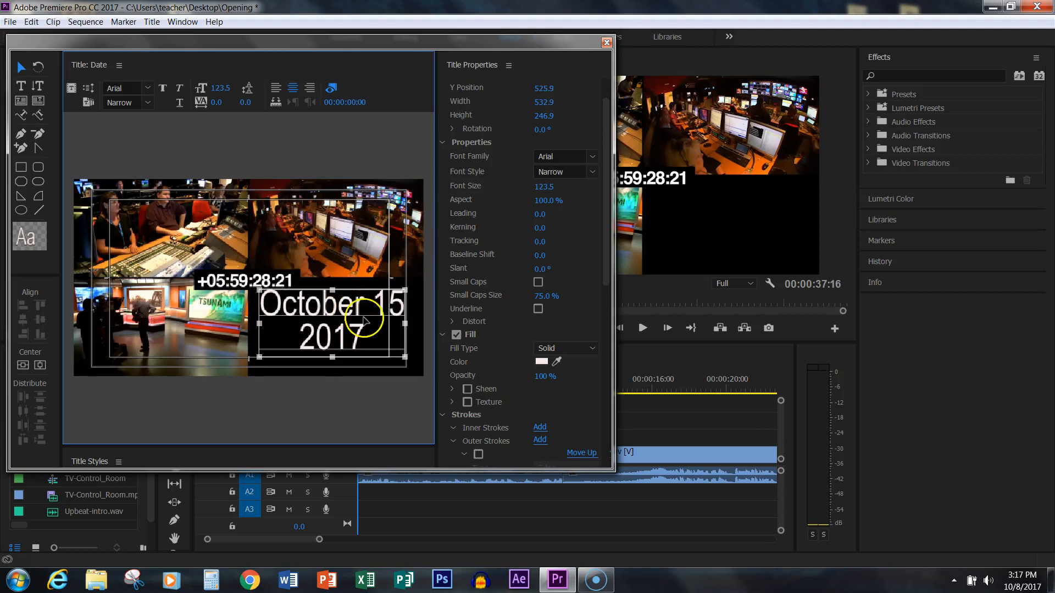
{"action": "left_click", "coordinate": [606, 42]}
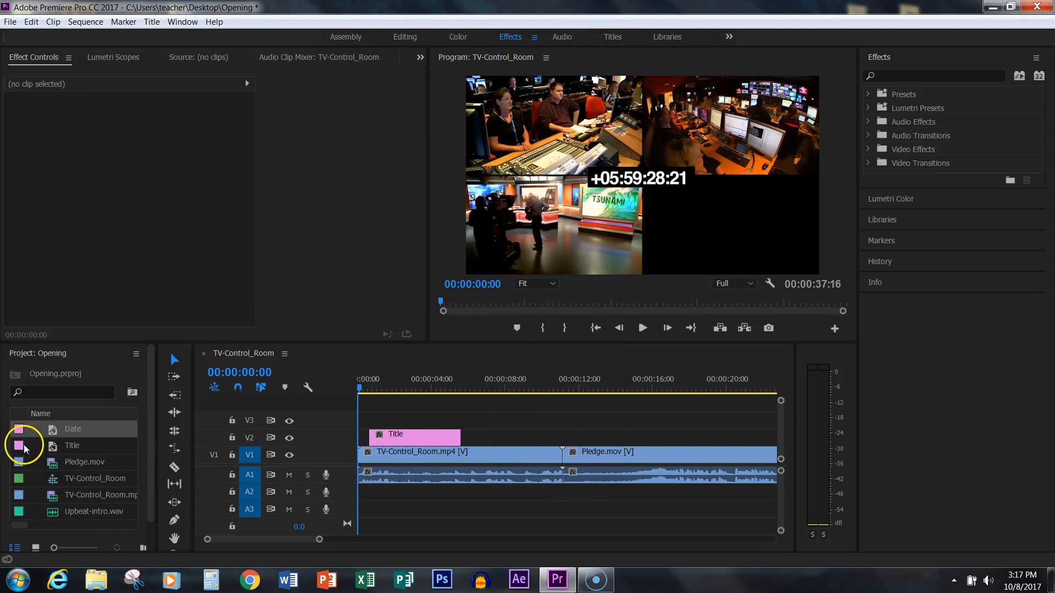
- Place the Date title on track V2 after the Title clip, ending where the control room video ends
{"action": "left_click_drag", "start_coordinate": [21, 432], "coordinate": [473, 438]}
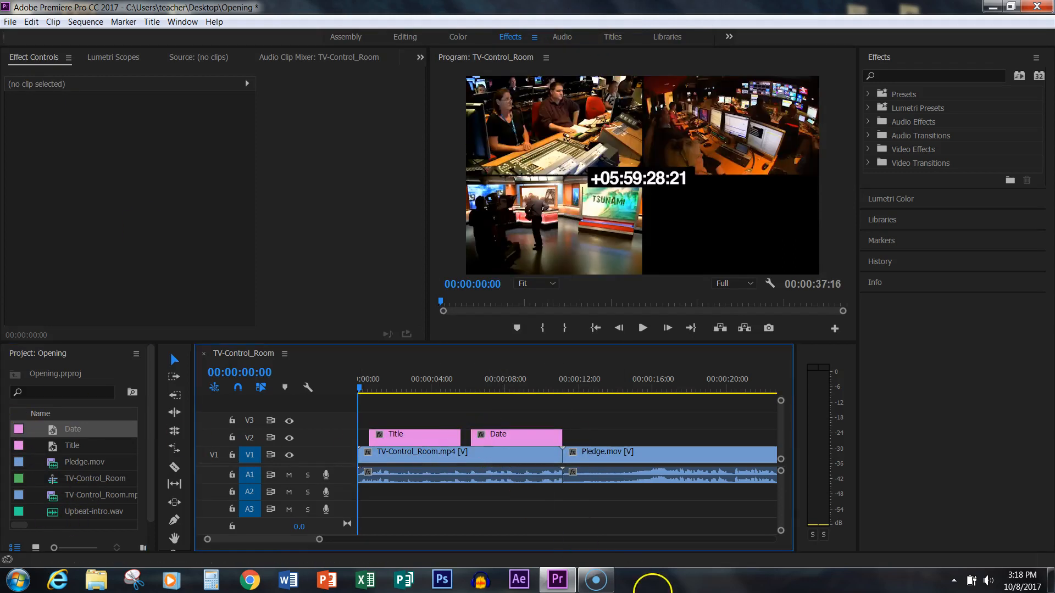
{"action": "left_click_drag", "start_coordinate": [360, 391], "coordinate": [317, 424]}
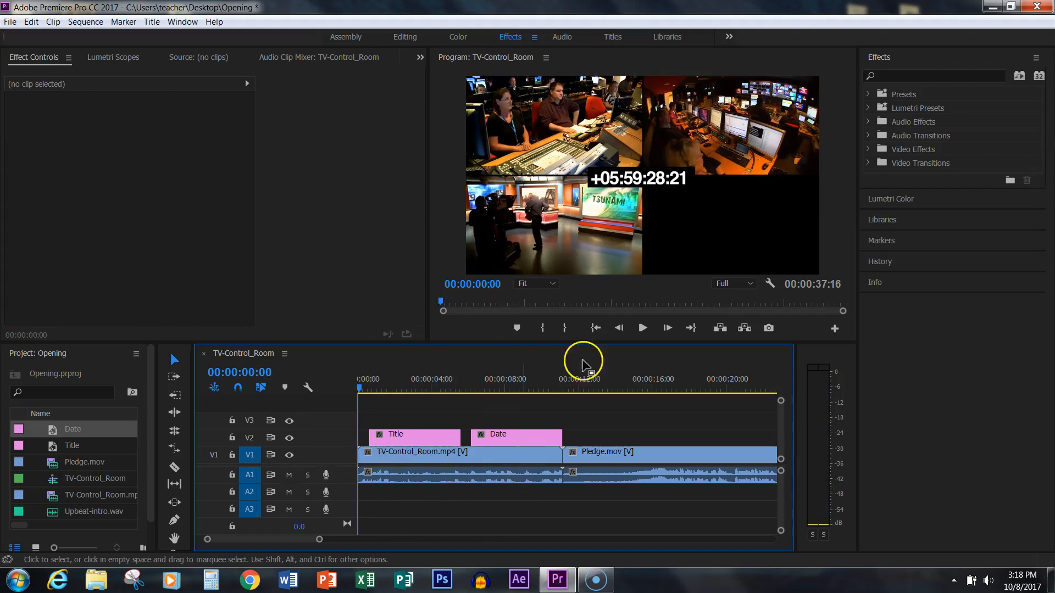
- Add Cross Dissolve transitions to the start and end of both the Title and Date clips, and preview the fades
{"action": "left_click", "coordinate": [867, 162]}
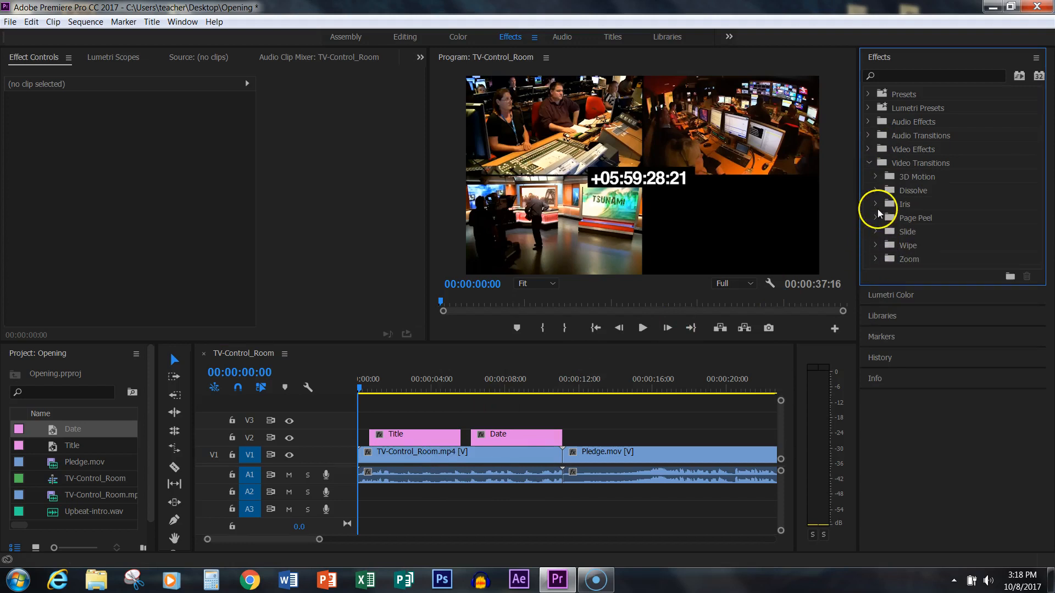
{"action": "left_click", "coordinate": [876, 190]}
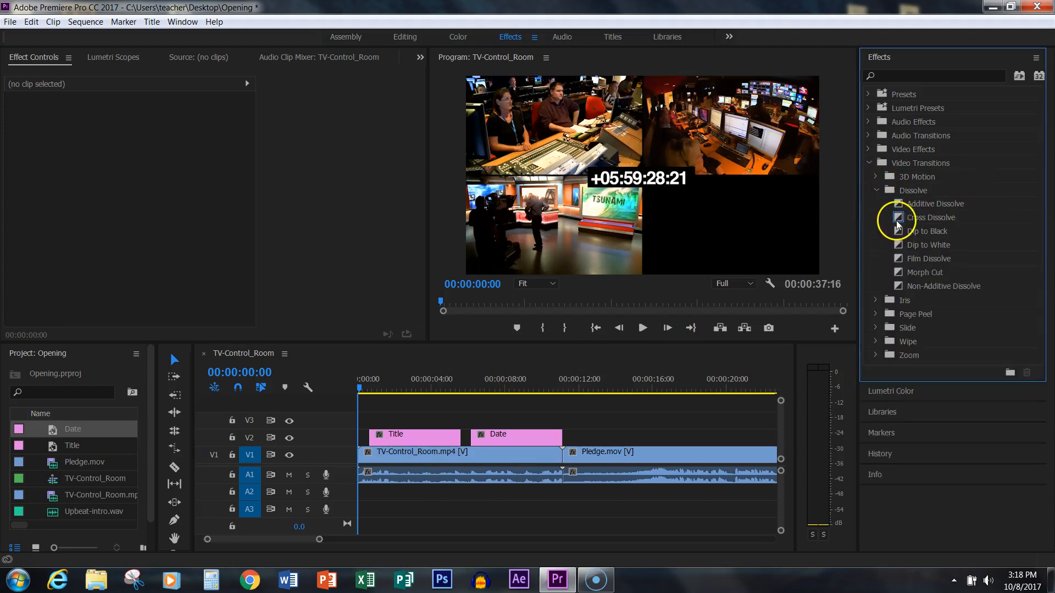
{"action": "left_click_drag", "start_coordinate": [898, 218], "coordinate": [421, 438]}
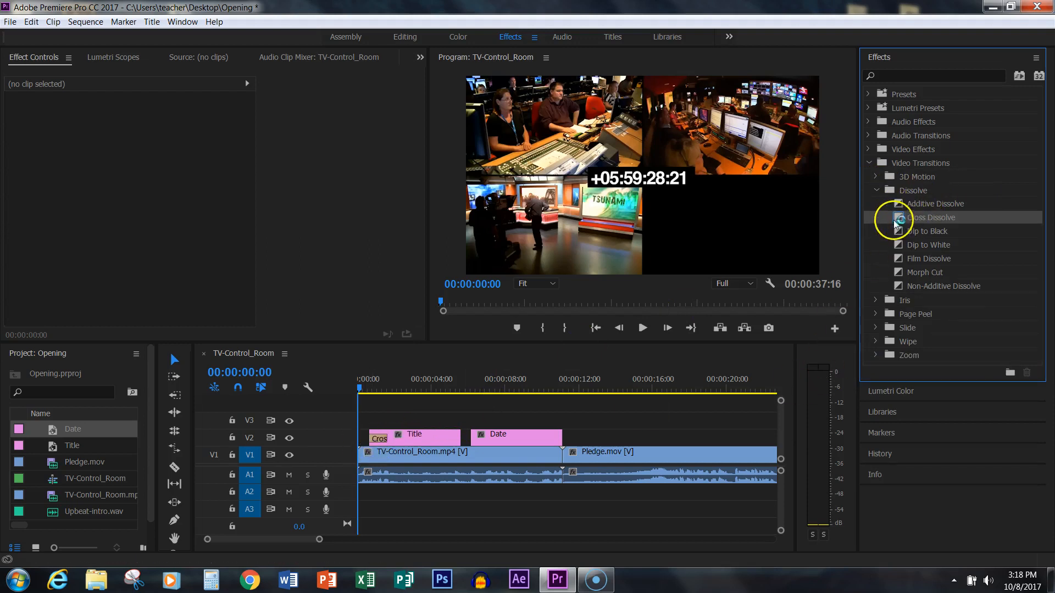
{"action": "left_click_drag", "start_coordinate": [897, 217], "coordinate": [455, 443]}
{"action": "left_click_drag", "start_coordinate": [639, 344], "coordinate": [478, 438]}
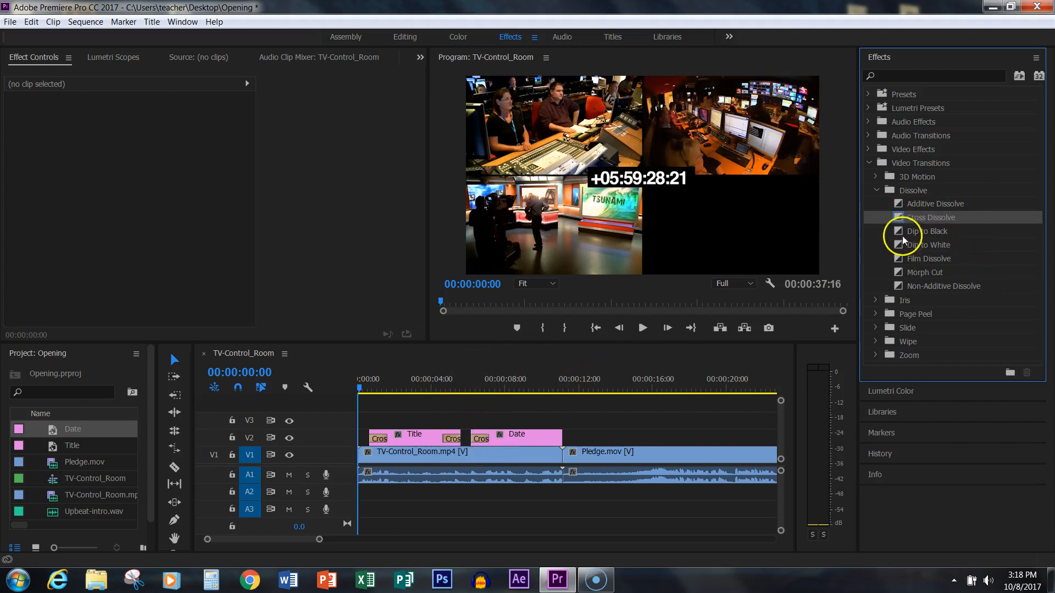
{"action": "left_click_drag", "start_coordinate": [896, 220], "coordinate": [558, 441]}
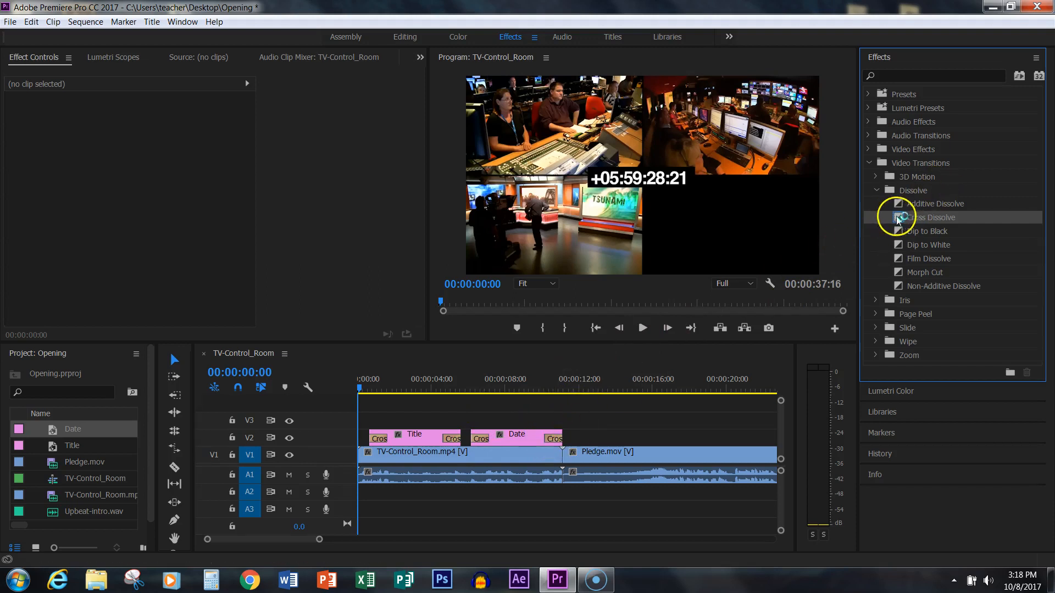
{"action": "left_click_drag", "start_coordinate": [898, 220], "coordinate": [639, 362]}
{"action": "left_click", "coordinate": [643, 328]}
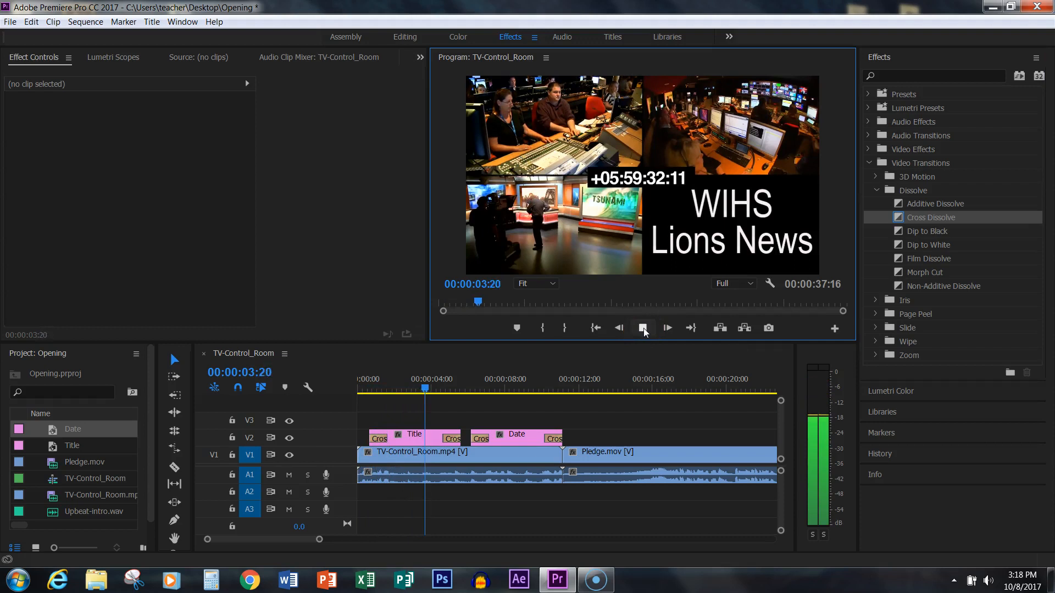
{"action": "left_click", "coordinate": [644, 328]}
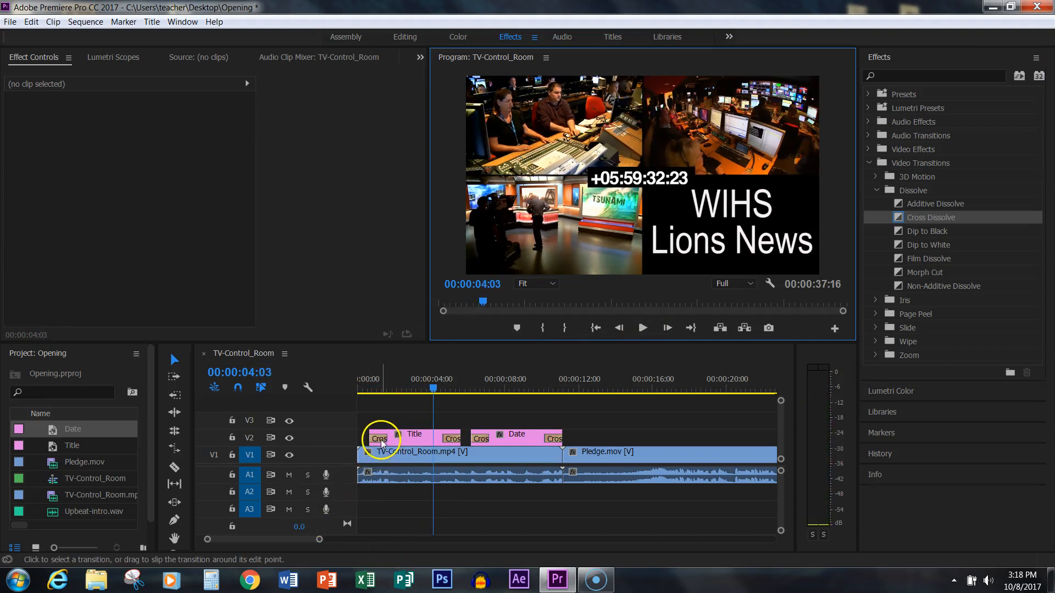
- Set the duration of the Title clip's opening Cross Dissolve to 00:00:02:27 and play the sequence from the beginning
{"action": "left_click", "coordinate": [382, 441]}
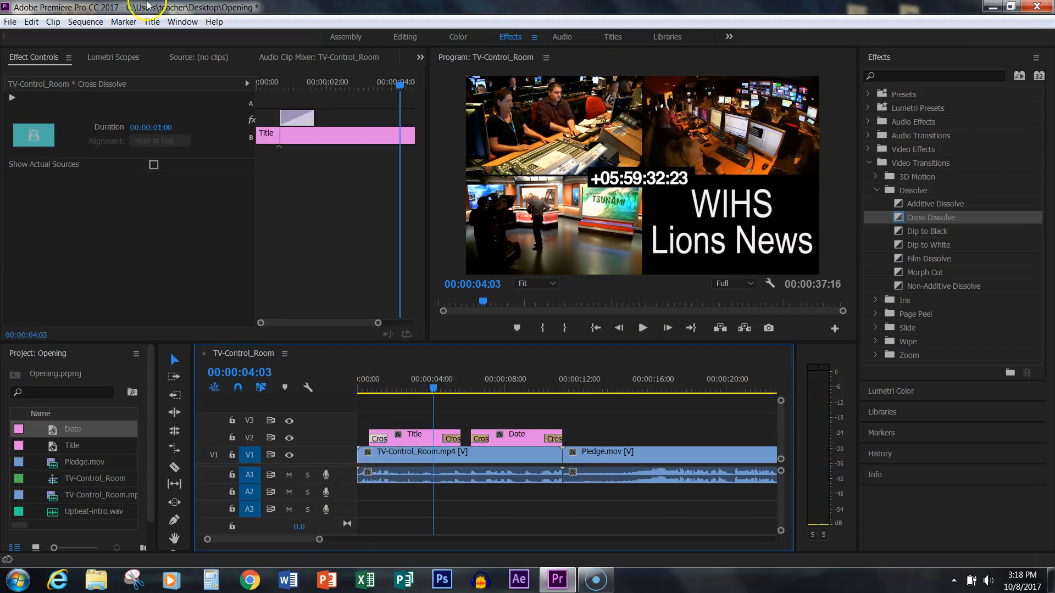
{"action": "left_click_drag", "start_coordinate": [162, 130], "coordinate": [223, 129]}
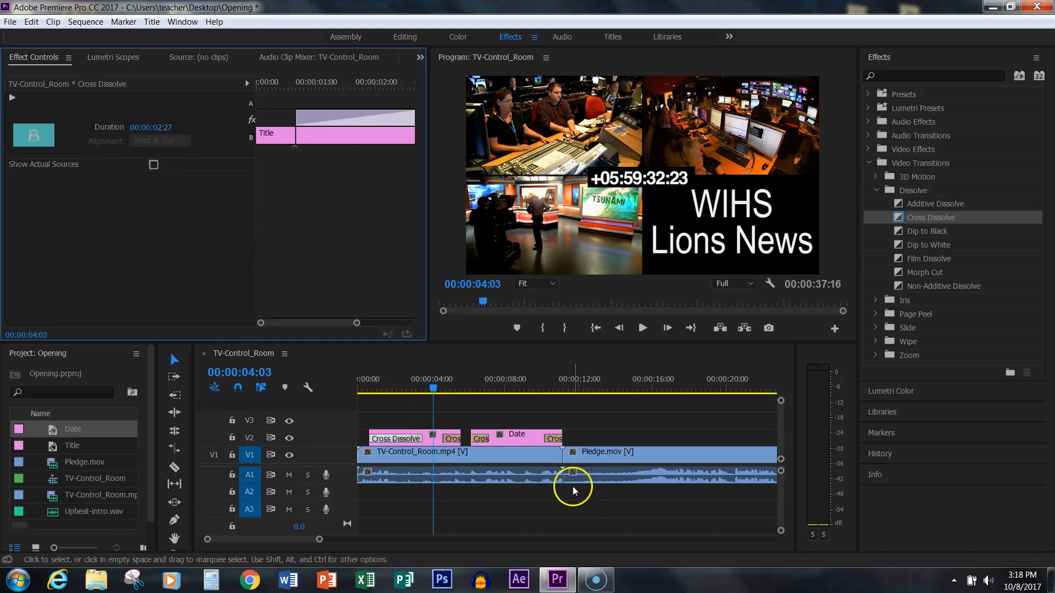
{"action": "left_click_drag", "start_coordinate": [435, 387], "coordinate": [359, 392]}
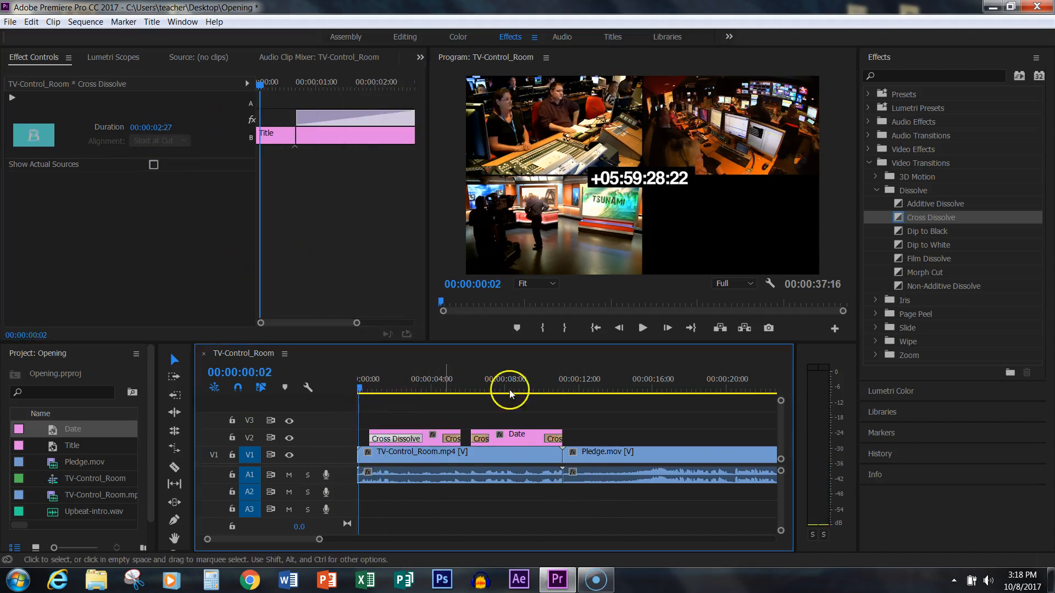
{"action": "left_click", "coordinate": [647, 329]}
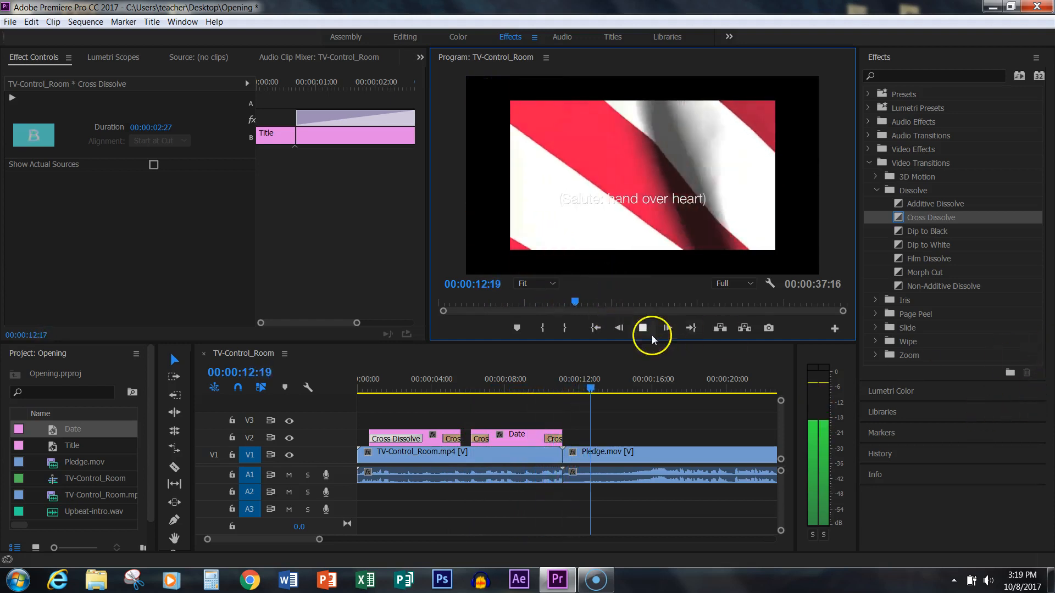
{"action": "left_click", "coordinate": [641, 328]}
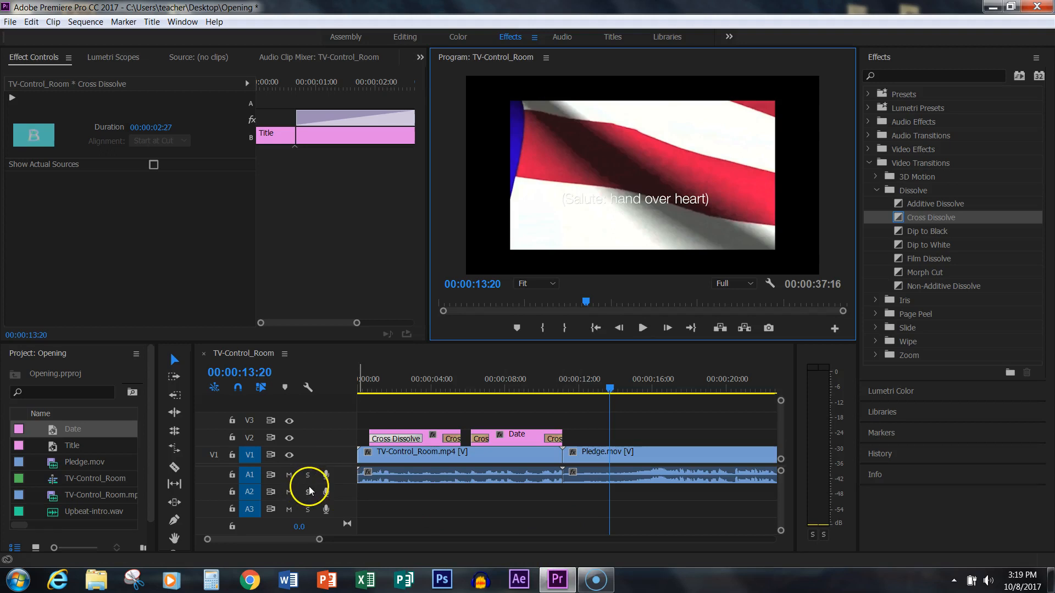
- Place Upbeat-intro.wav on track A2 at the sequence start and trim its end to match the end of the control room clip
{"action": "left_click", "coordinate": [19, 513]}
{"action": "left_click_drag", "start_coordinate": [19, 515], "coordinate": [359, 494]}
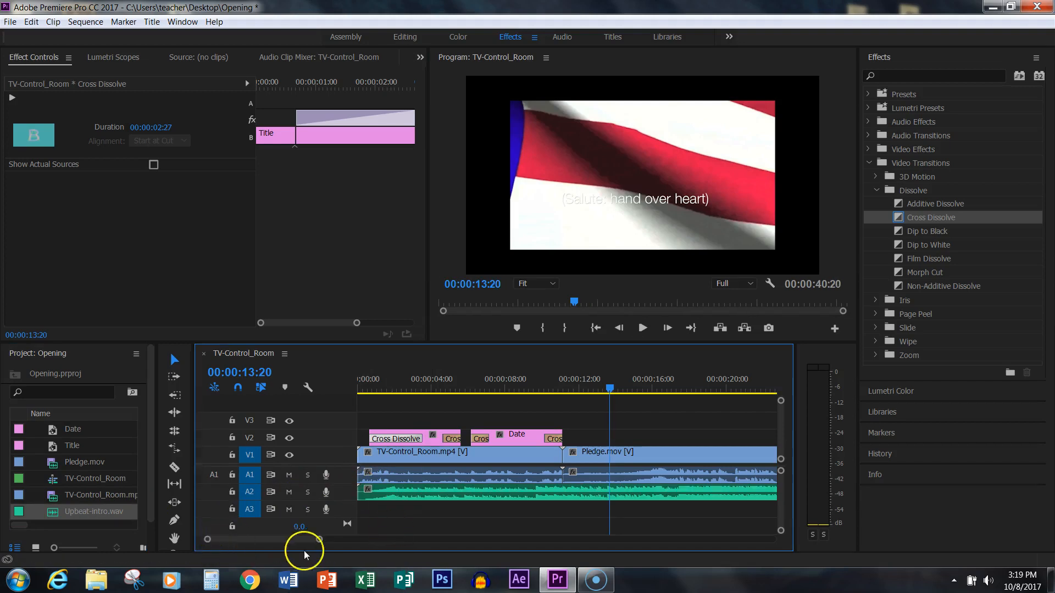
{"action": "left_click_drag", "start_coordinate": [320, 540], "coordinate": [350, 559]}
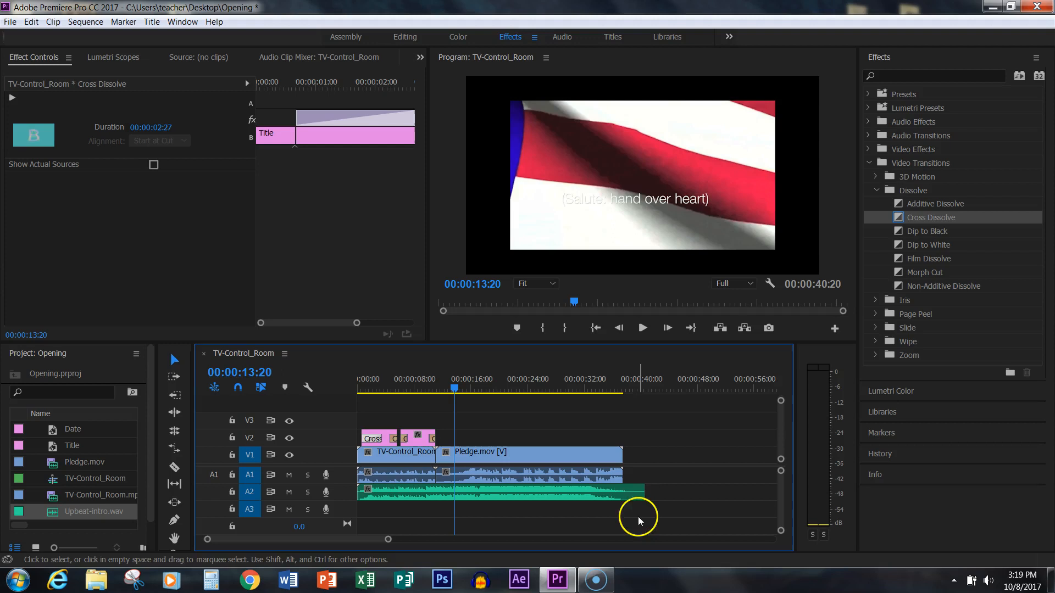
{"action": "left_click_drag", "start_coordinate": [643, 491], "coordinate": [438, 496]}
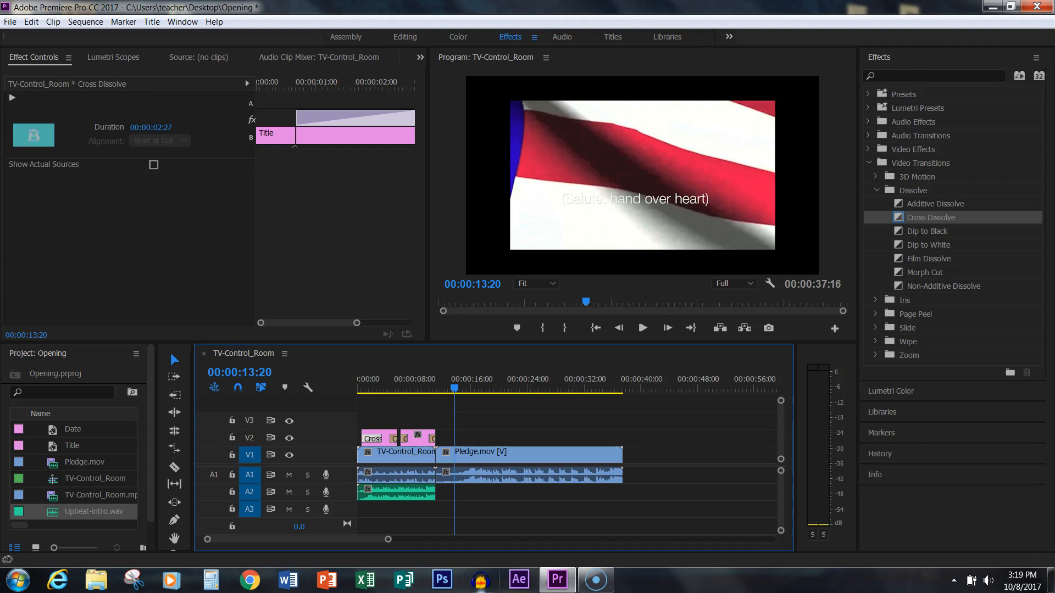
- Play the sequence from the beginning to check the intro music against the control room audio
{"action": "left_click_drag", "start_coordinate": [455, 389], "coordinate": [346, 400]}
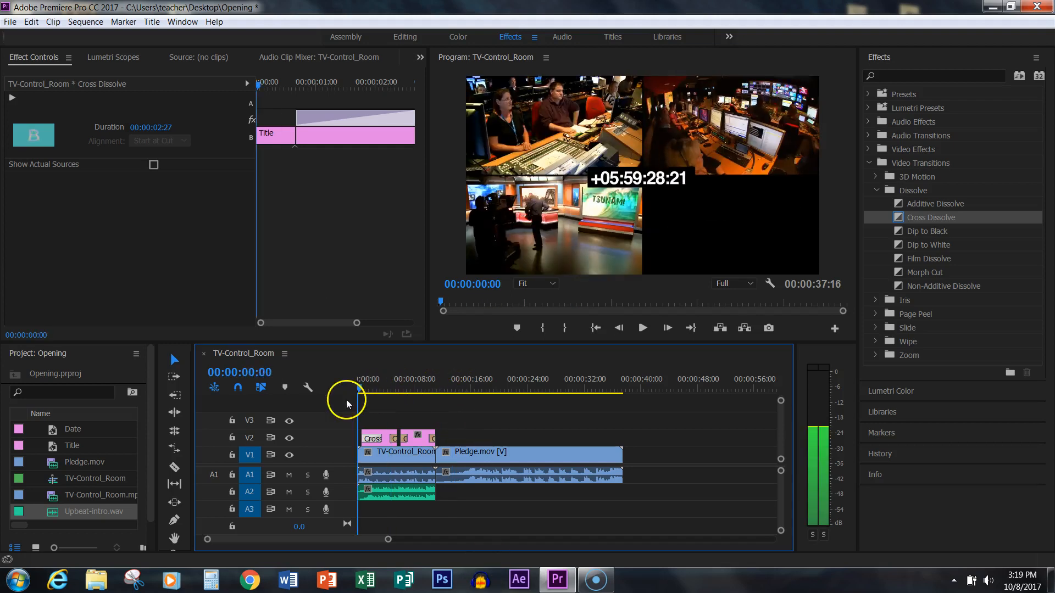
{"action": "left_click", "coordinate": [643, 328]}
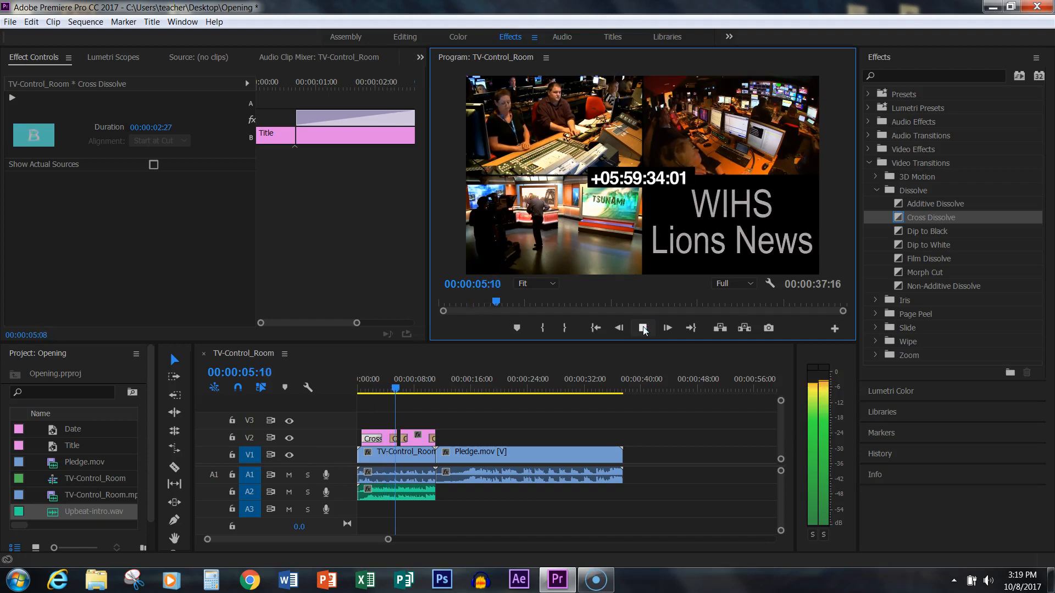
{"action": "left_click", "coordinate": [394, 521]}
- Adjust the audio gain of the Upbeat-intro.wav clip on A2 by -10 dB
{"action": "right_click", "coordinate": [425, 494]}
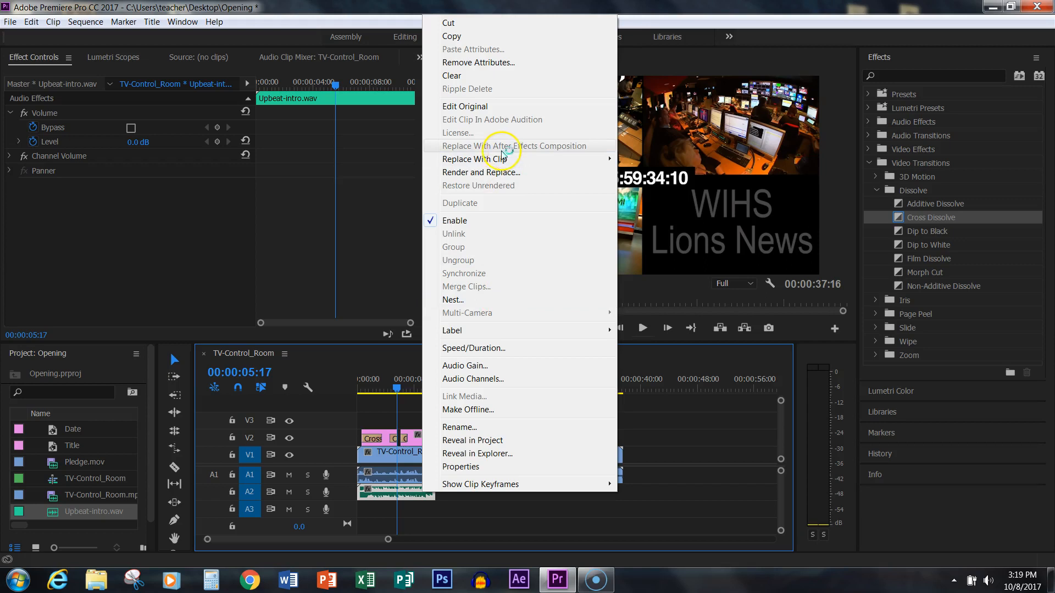
{"action": "left_click", "coordinate": [462, 366]}
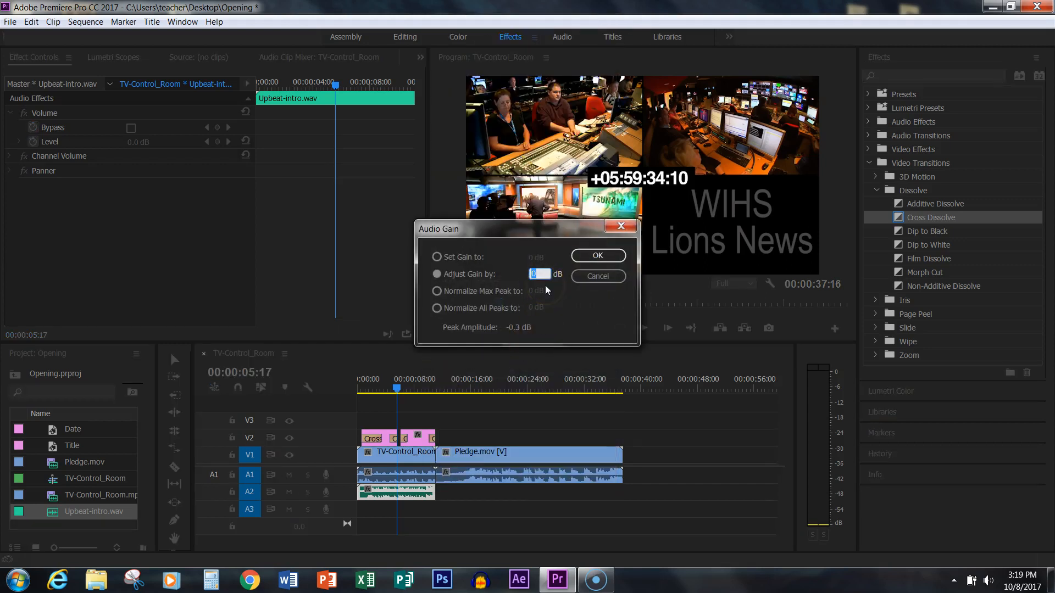
{"action": "type", "text": "-10"}
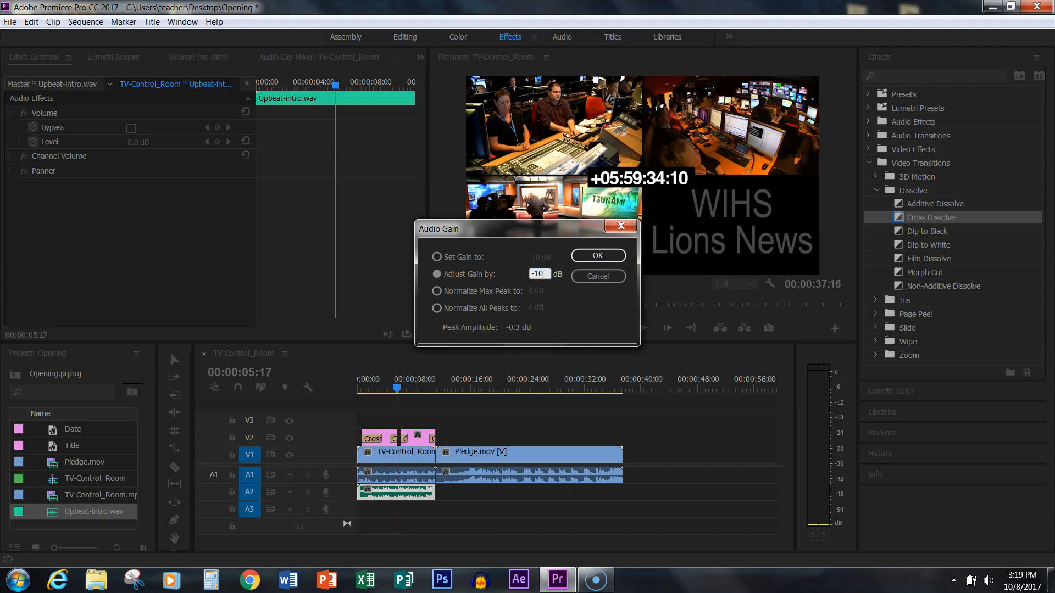
{"action": "left_click", "coordinate": [598, 257]}
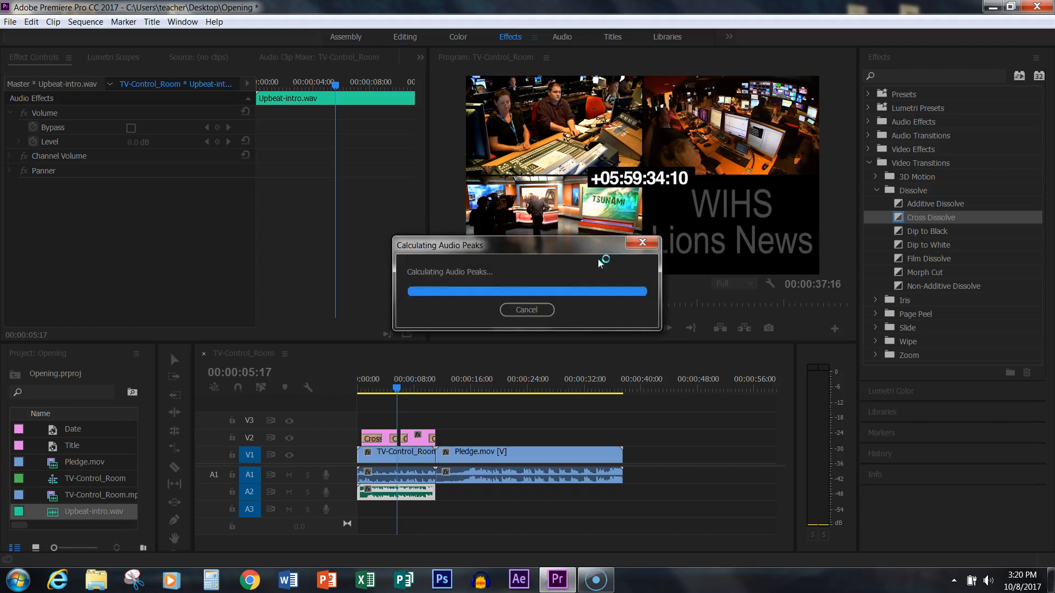
{"action": "left_click", "coordinate": [670, 498]}
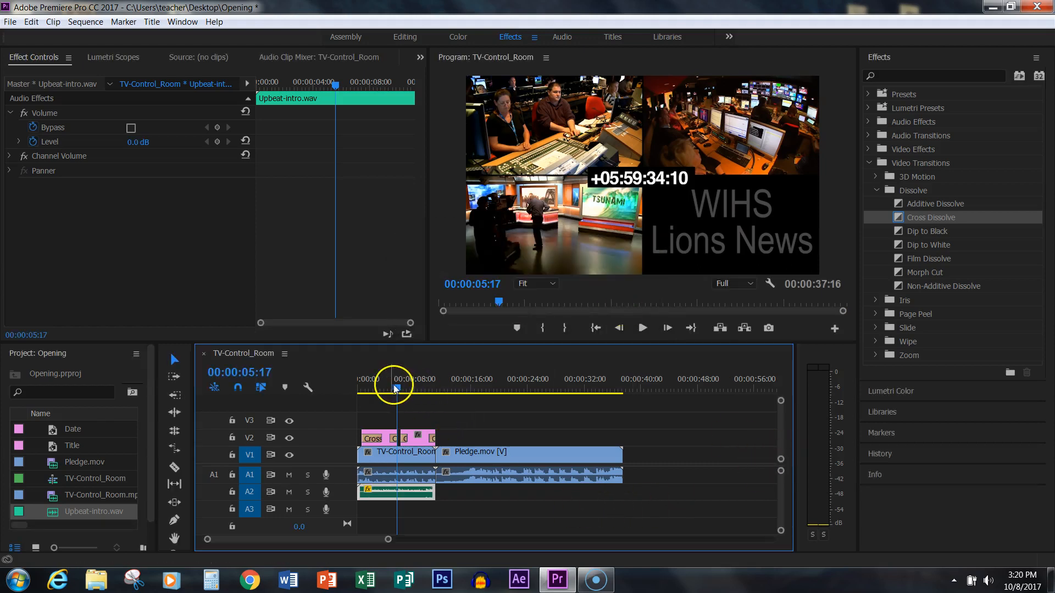
- Replay the opening from the start to check the reduced music level and the title and date fades
{"action": "left_click_drag", "start_coordinate": [395, 389], "coordinate": [349, 404]}
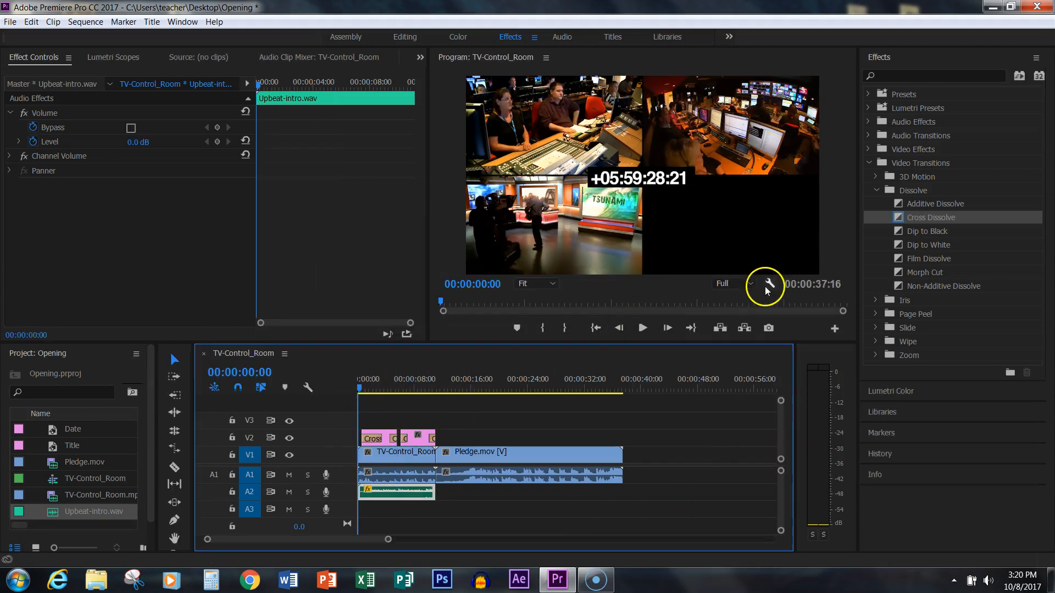
{"action": "left_click", "coordinate": [641, 328]}
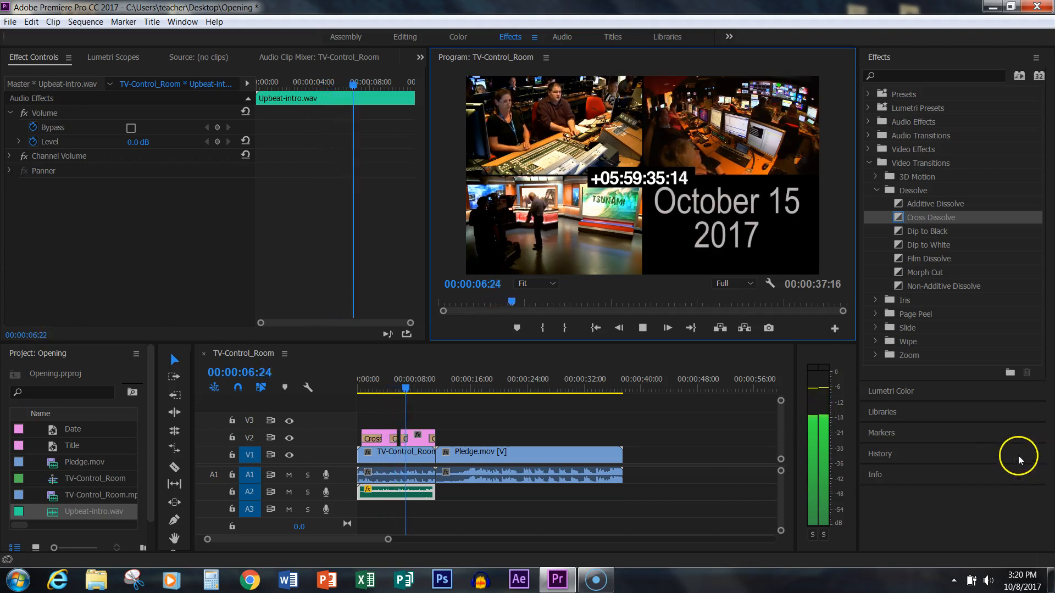
{"action": "left_click", "coordinate": [643, 327]}
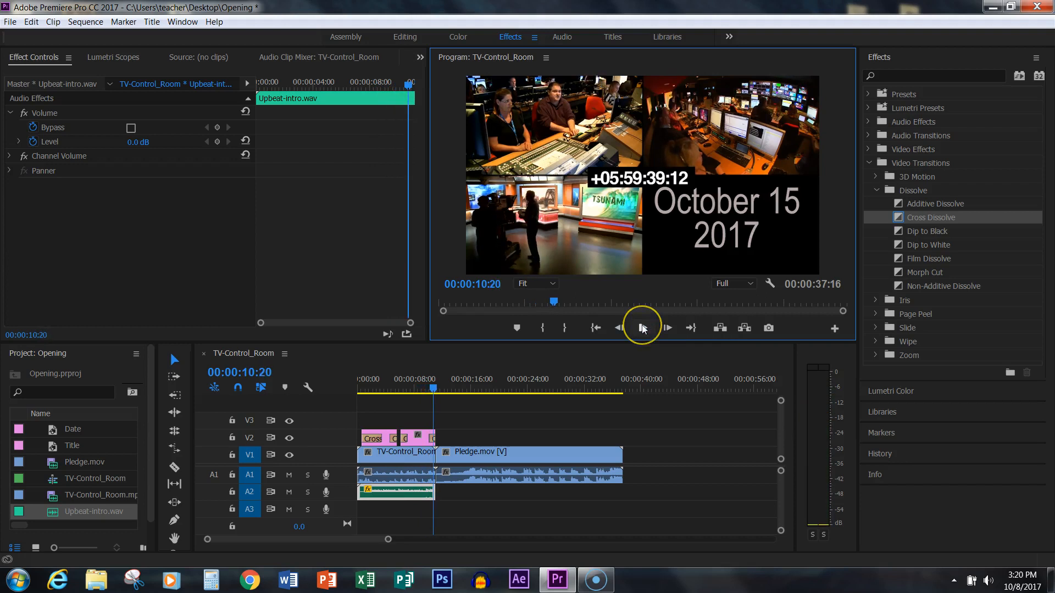
- Scale up the Pledge.mov clip on V1 in the Program monitor so it fills the whole frame
{"action": "left_click", "coordinate": [562, 457]}
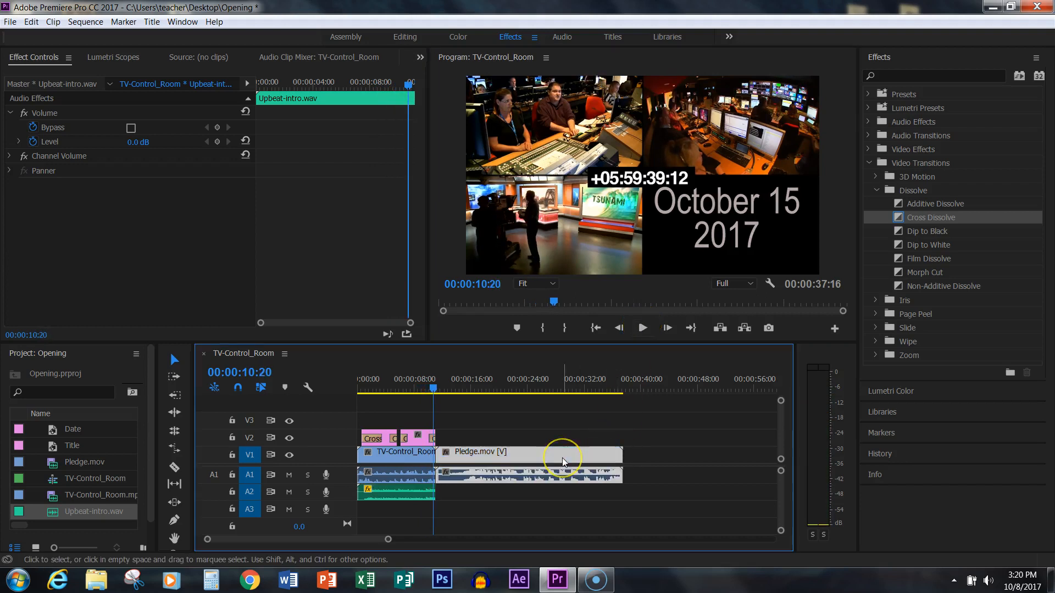
{"action": "double_click", "coordinate": [562, 459]}
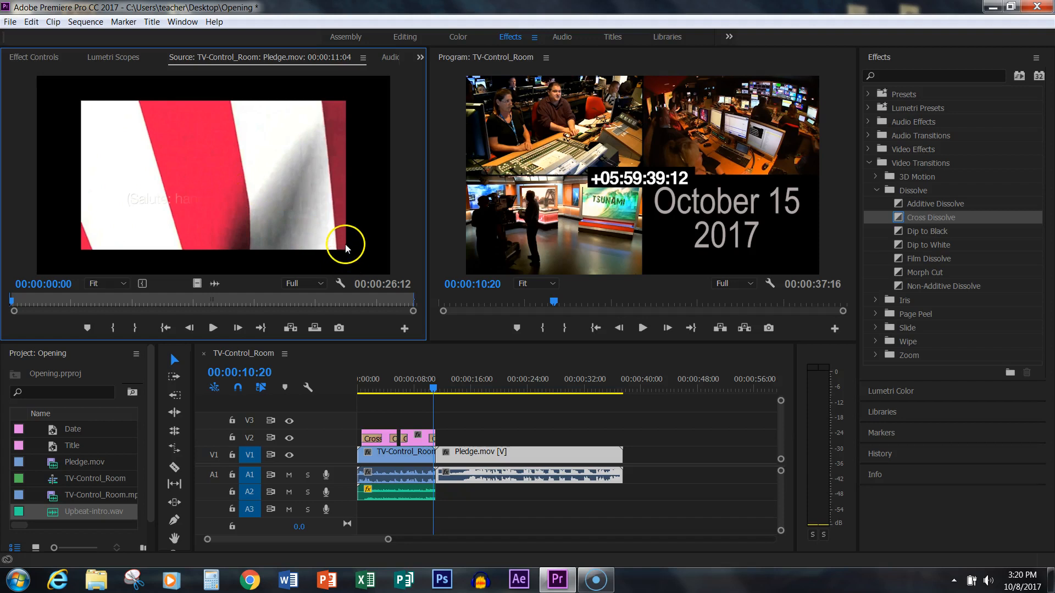
{"action": "left_click", "coordinate": [553, 456]}
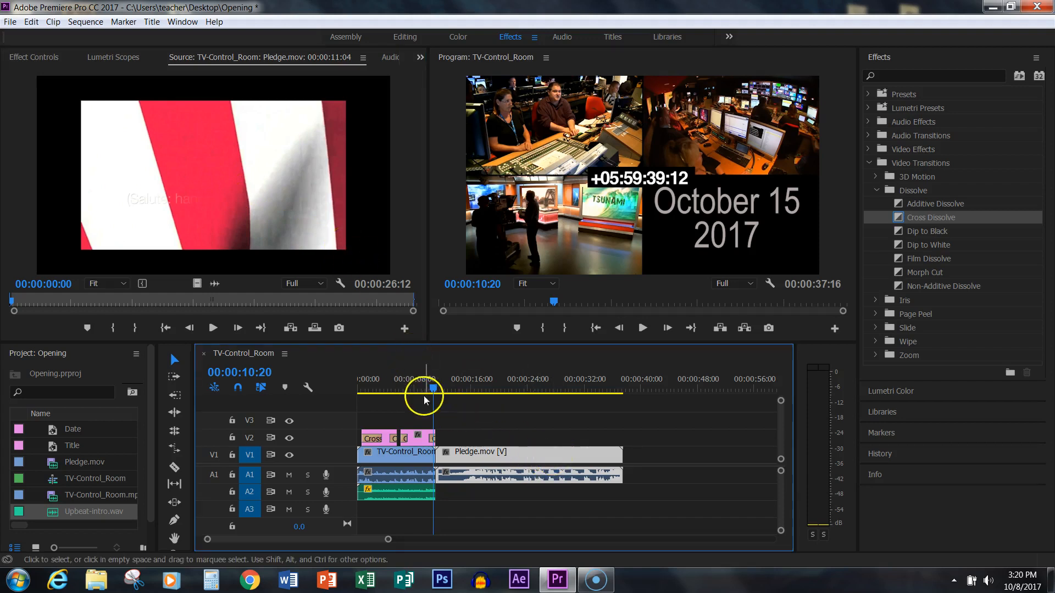
{"action": "left_click", "coordinate": [441, 391]}
{"action": "left_click_drag", "start_coordinate": [449, 400], "coordinate": [464, 392]}
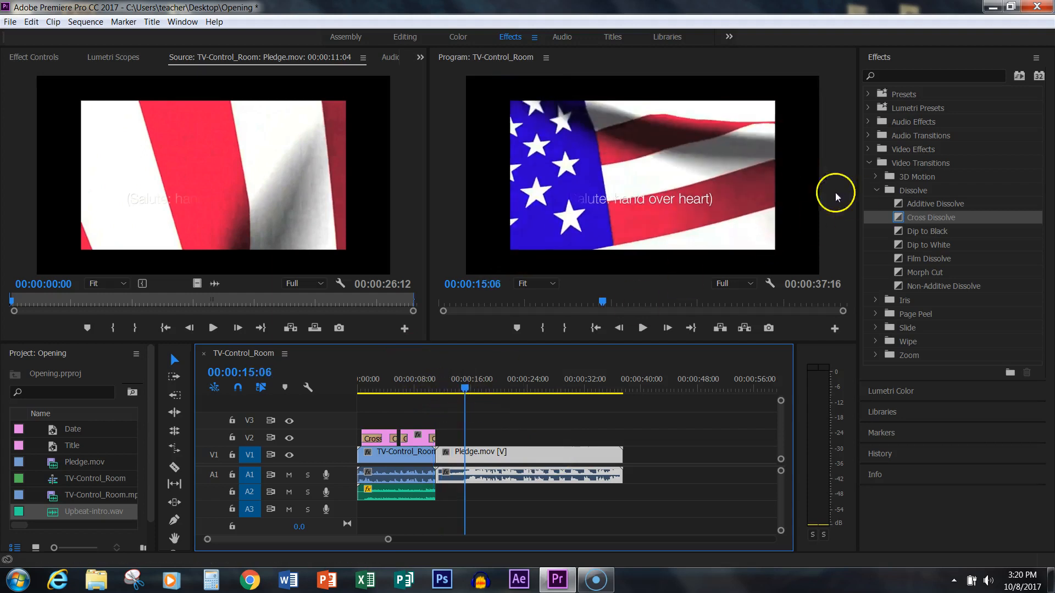
{"action": "left_click", "coordinate": [697, 168]}
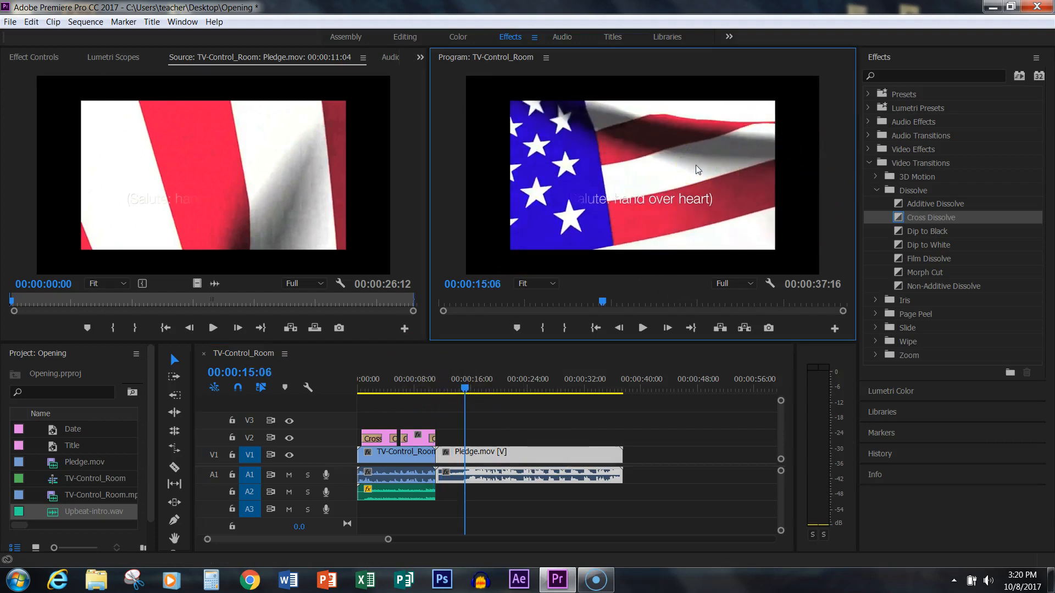
{"action": "left_click", "coordinate": [696, 166]}
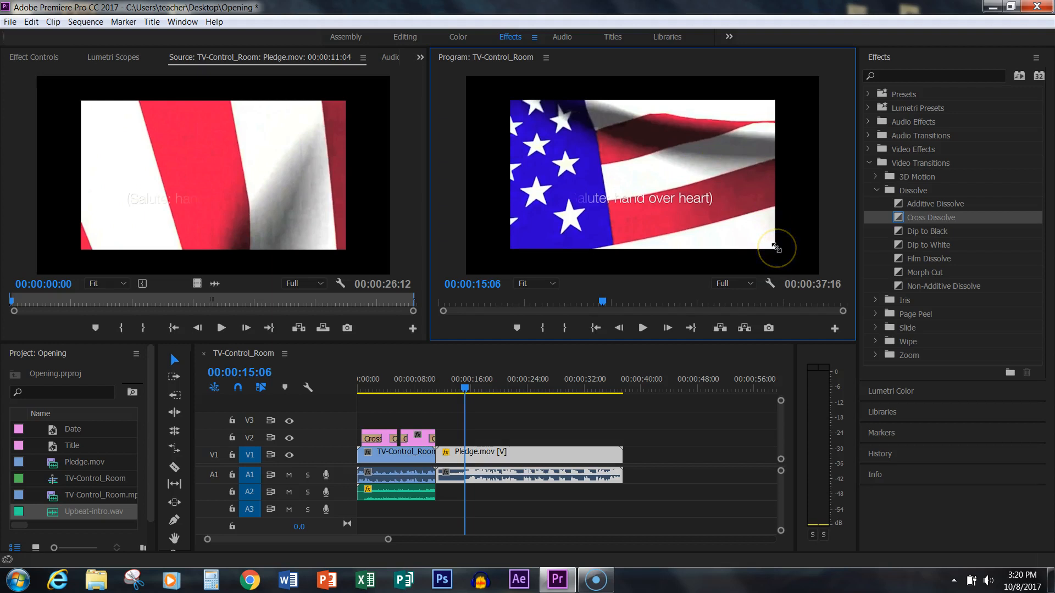
{"action": "left_click_drag", "start_coordinate": [775, 247], "coordinate": [798, 275]}
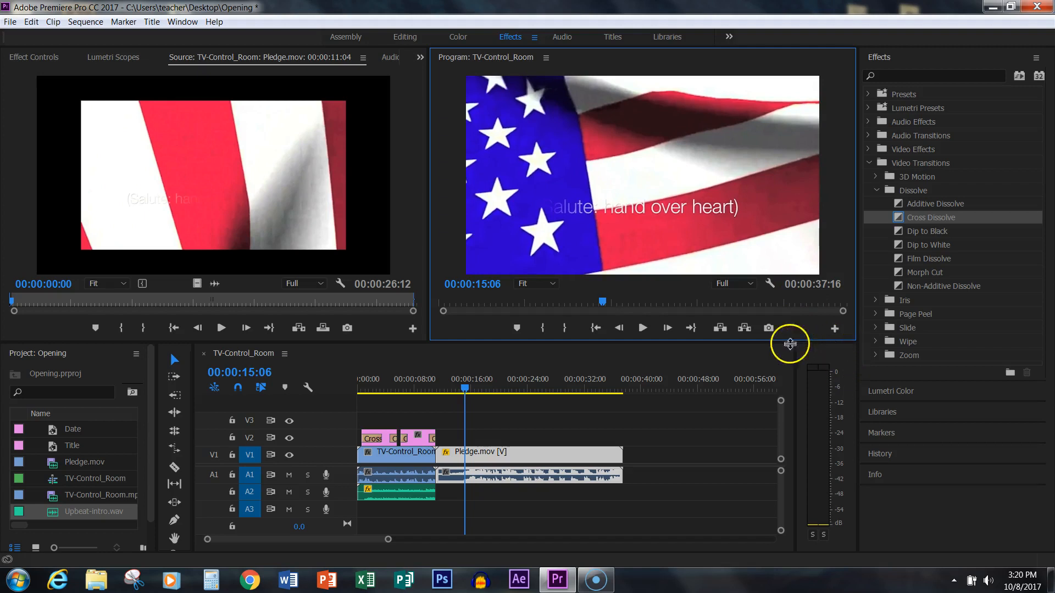
- Play the sequence from the start through the enlarged pledge clip to check the picture size and music ending
{"action": "left_click_drag", "start_coordinate": [464, 386], "coordinate": [357, 400]}
{"action": "left_click", "coordinate": [643, 328]}
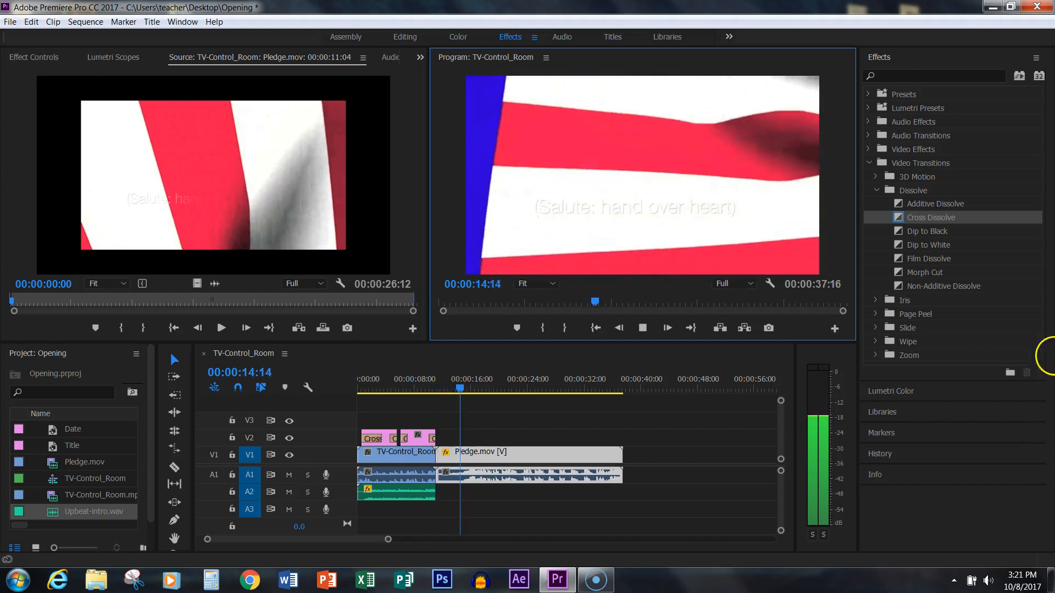
{"action": "left_click", "coordinate": [642, 328]}
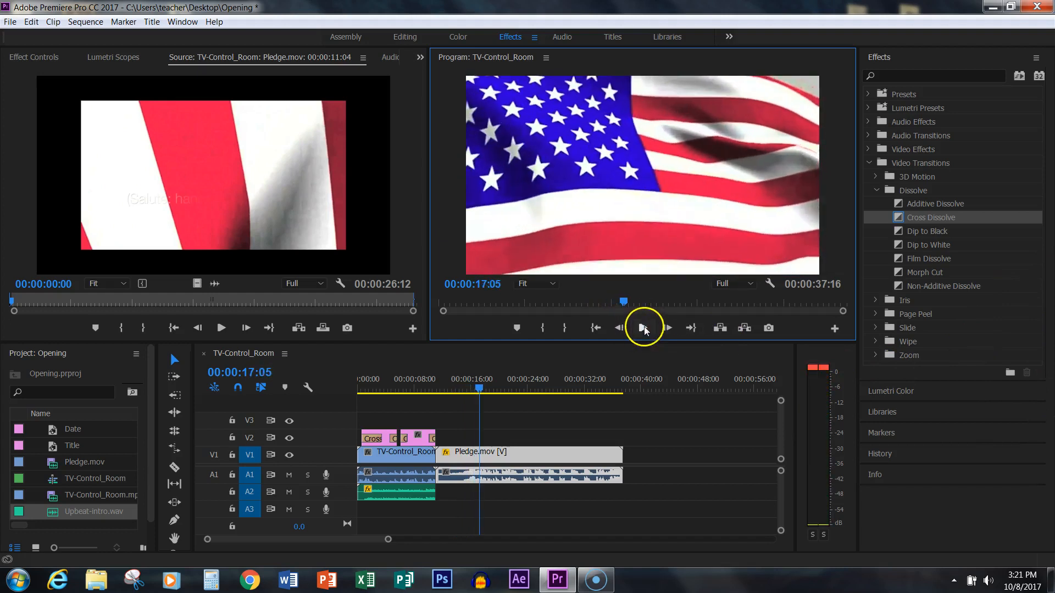
- Add a -0.2 dB volume Level keyframe to the Upbeat-intro.wav clip on A2 at 00:00:10:01
{"action": "left_click", "coordinate": [407, 492]}
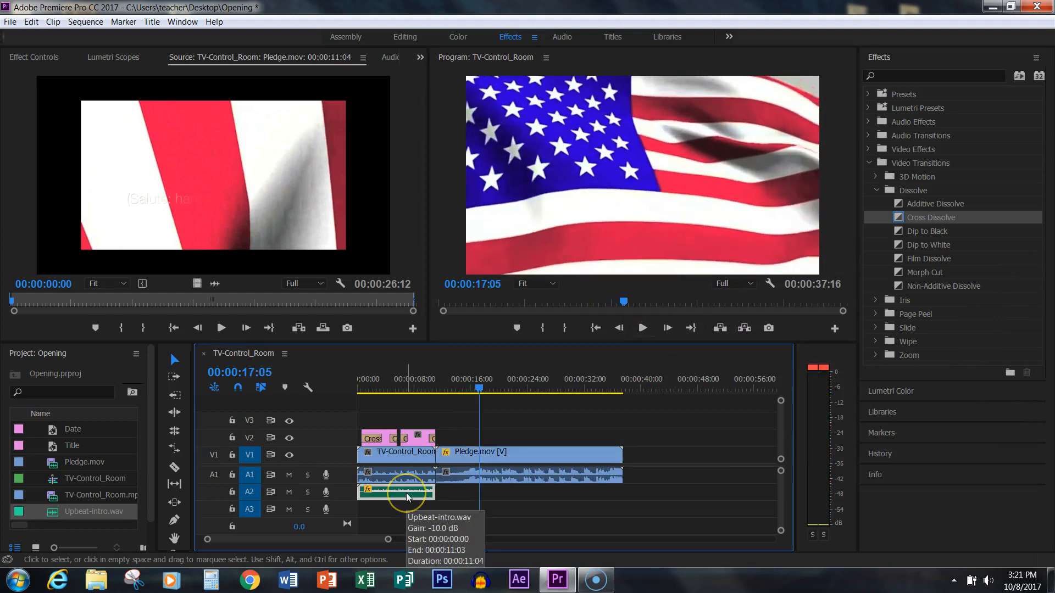
{"action": "left_click", "coordinate": [24, 58]}
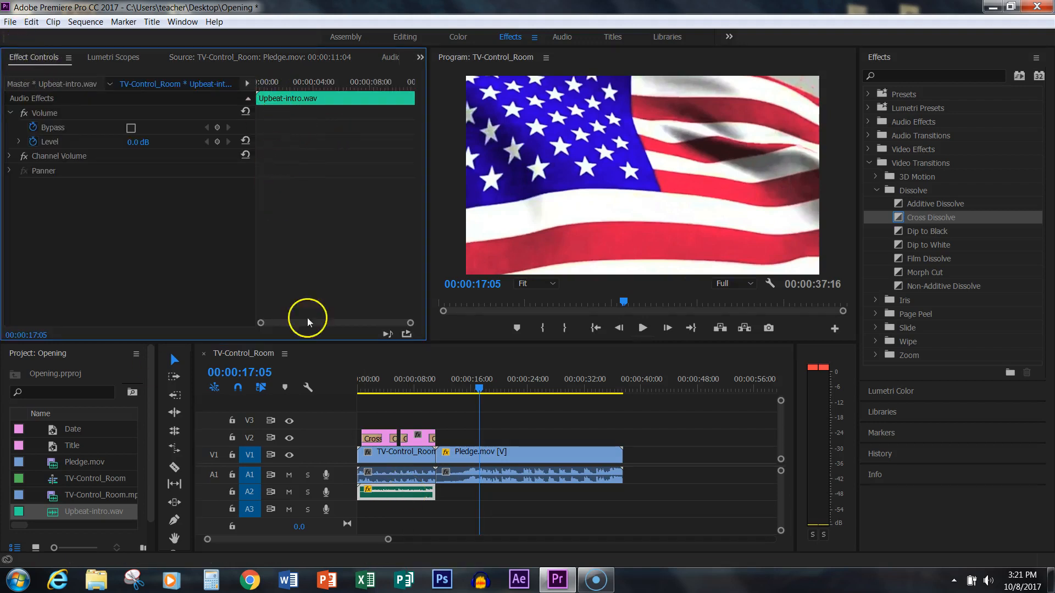
{"action": "left_click_drag", "start_coordinate": [474, 385], "coordinate": [422, 404]}
{"action": "left_click_drag", "start_coordinate": [383, 82], "coordinate": [397, 89]}
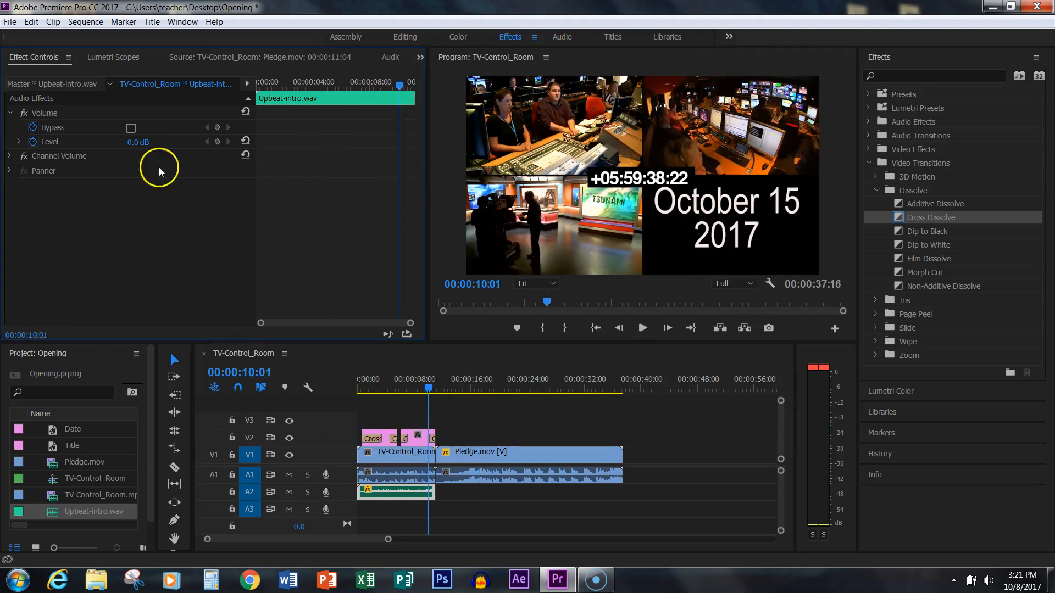
{"action": "left_click", "coordinate": [19, 142]}
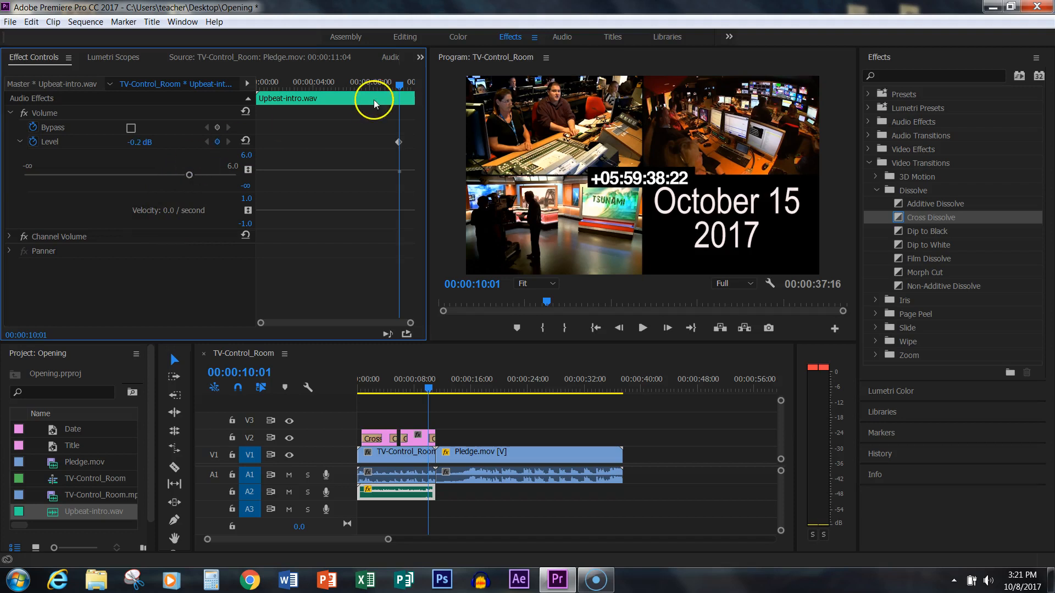
- Fade out Upbeat-intro.wav by adding a second volume Level keyframe of -∞ at 00:00:11:04
{"action": "left_click_drag", "start_coordinate": [401, 84], "coordinate": [412, 95]}
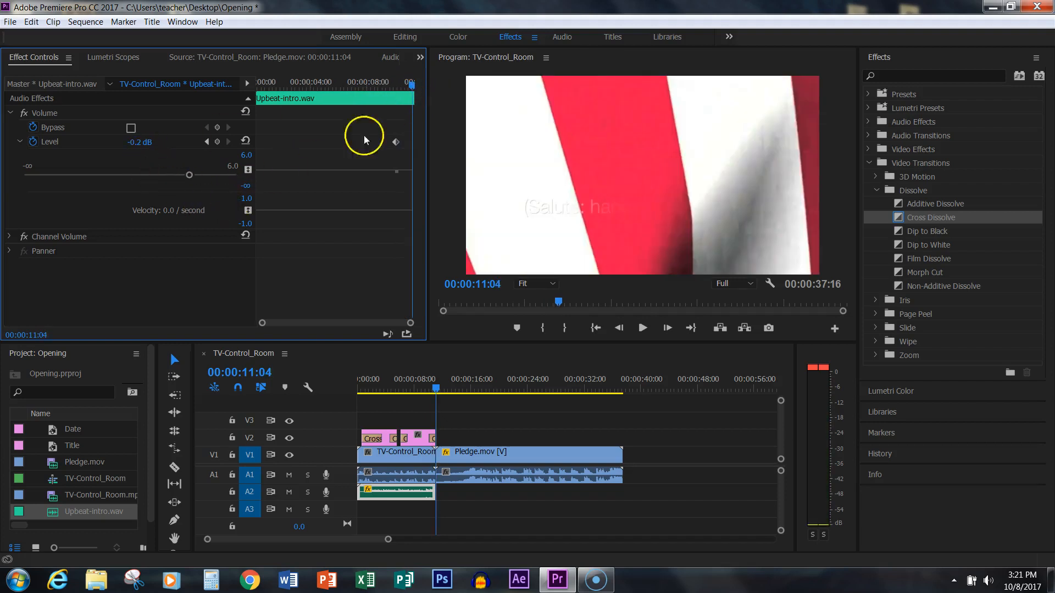
{"action": "left_click_drag", "start_coordinate": [416, 84], "coordinate": [420, 85]}
{"action": "left_click", "coordinate": [643, 328]}
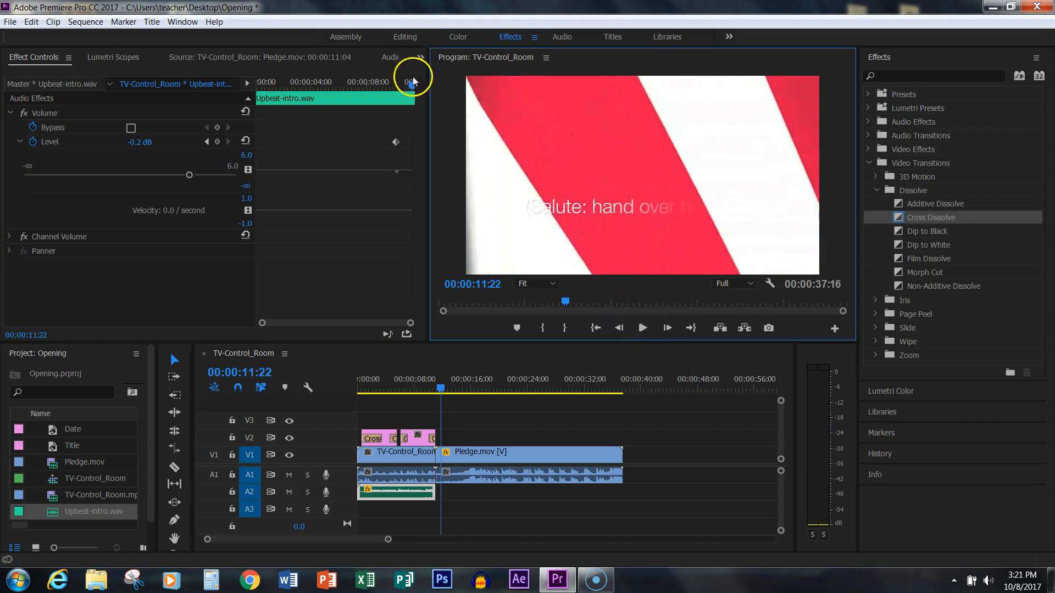
{"action": "left_click_drag", "start_coordinate": [412, 81], "coordinate": [413, 83]}
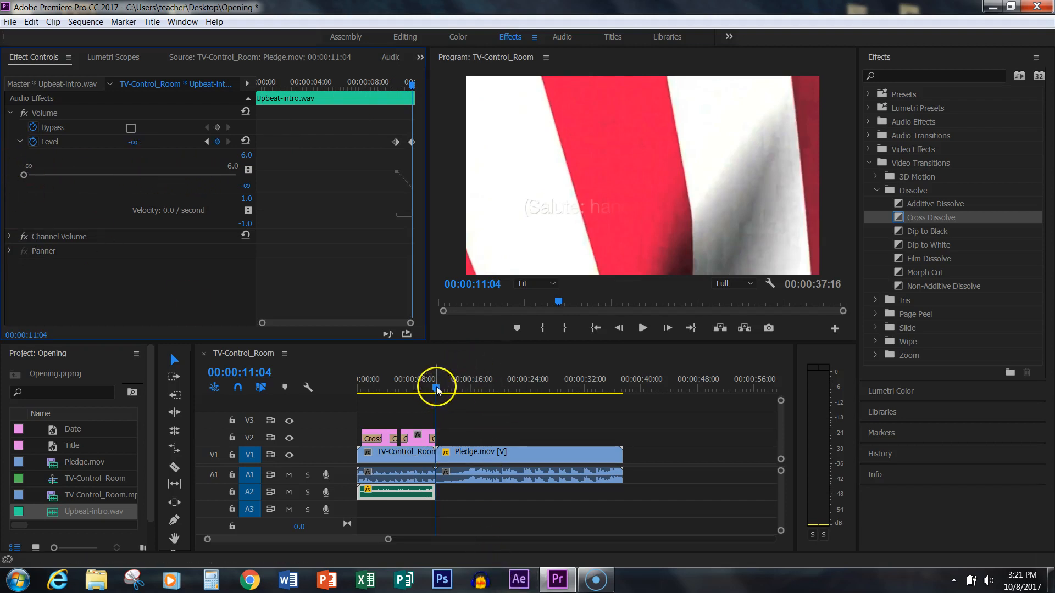
- Play the end of the control room clip into the pledge to check the music fade-out
{"action": "left_click_drag", "start_coordinate": [436, 387], "coordinate": [404, 395]}
{"action": "left_click", "coordinate": [642, 328]}
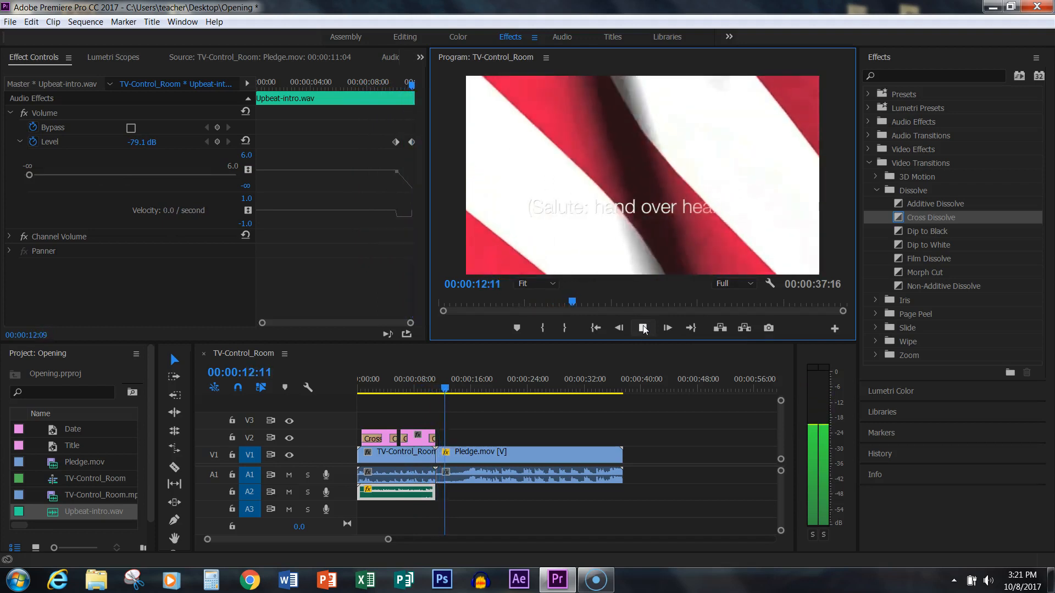
{"action": "left_click", "coordinate": [643, 328]}
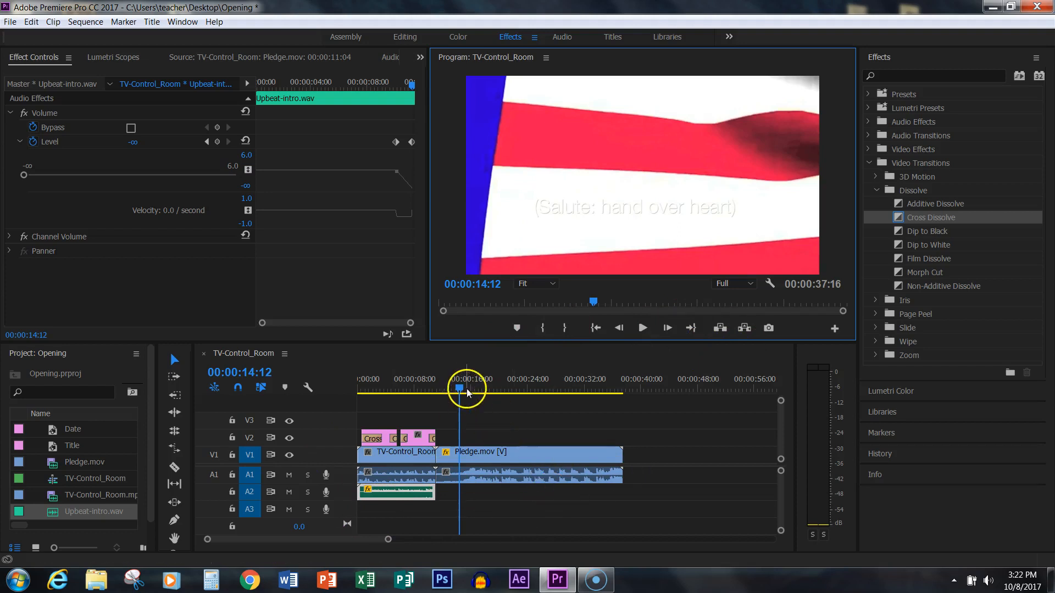
- Maximize the Program monitor and play the finished opening from the beginning into the pledge video
{"action": "left_click_drag", "start_coordinate": [459, 386], "coordinate": [348, 405]}
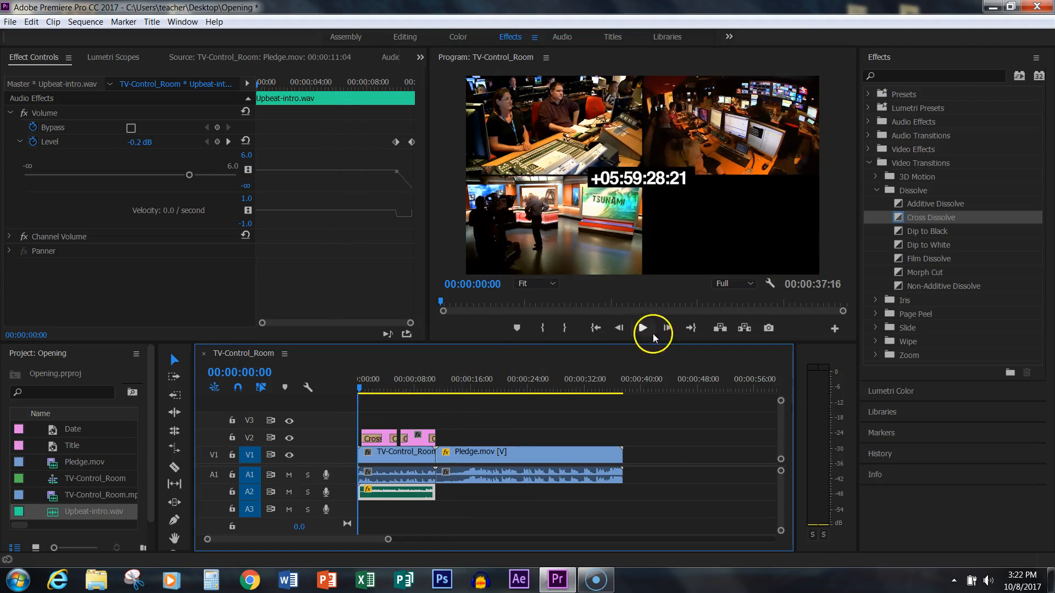
{"action": "left_click", "coordinate": [453, 199]}
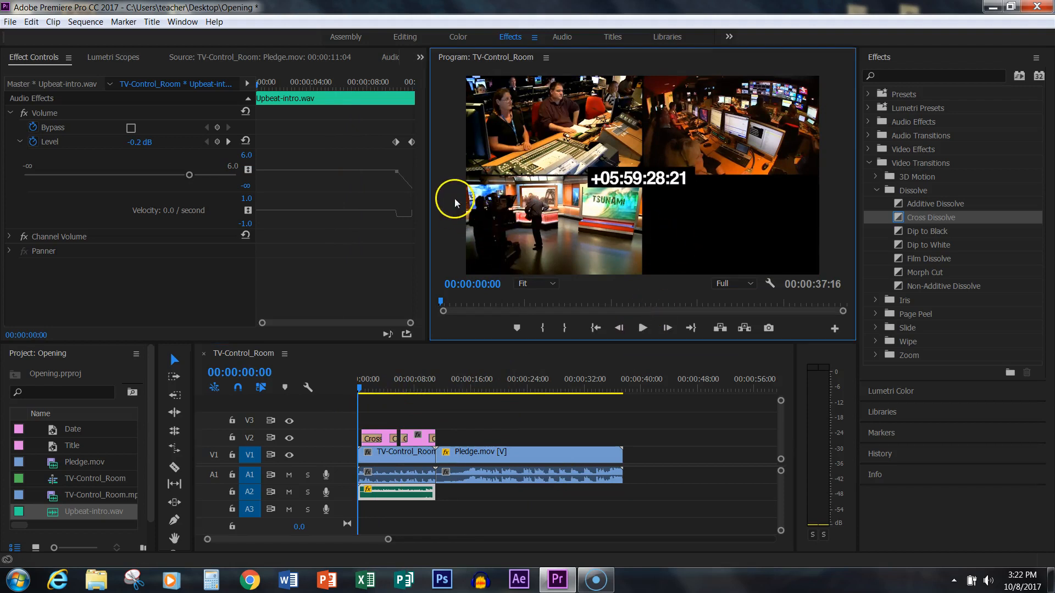
{"action": "key", "text": "grave"}
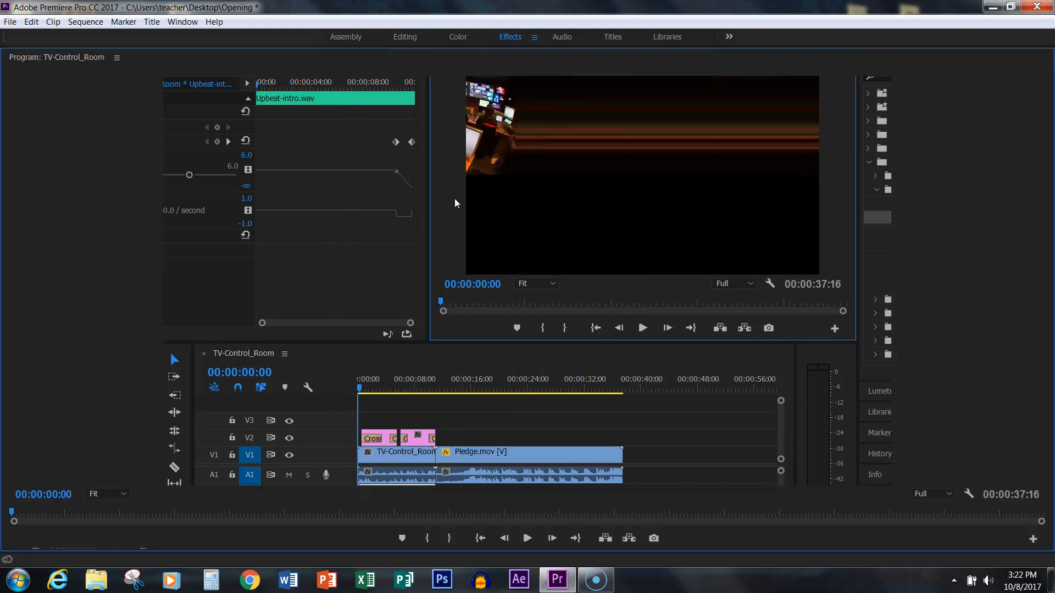
{"action": "left_click", "coordinate": [527, 538]}
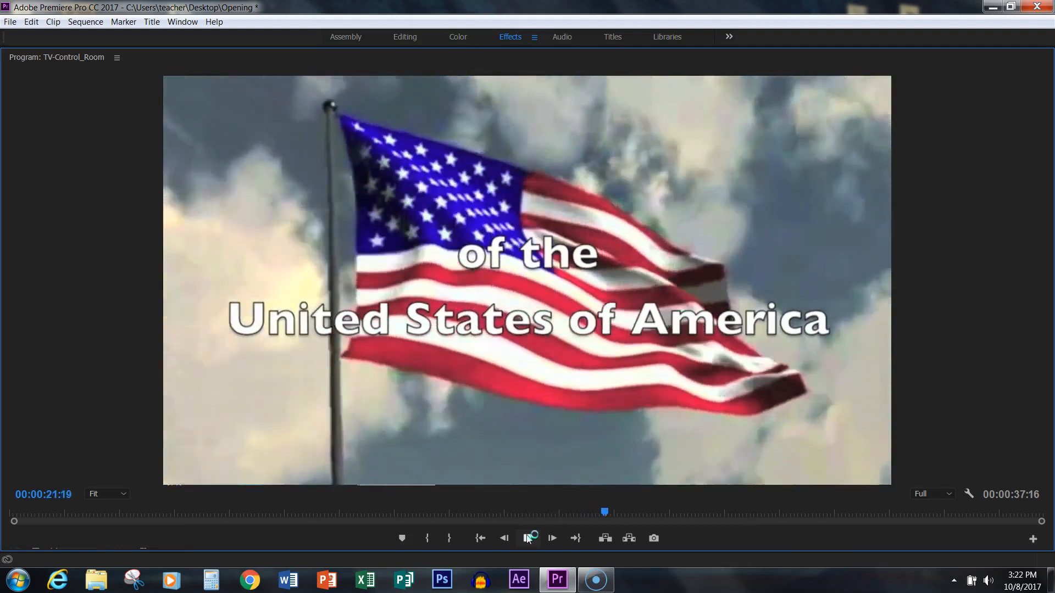
{"action": "left_click", "coordinate": [528, 539]}
{"action": "left_click", "coordinate": [612, 572]}
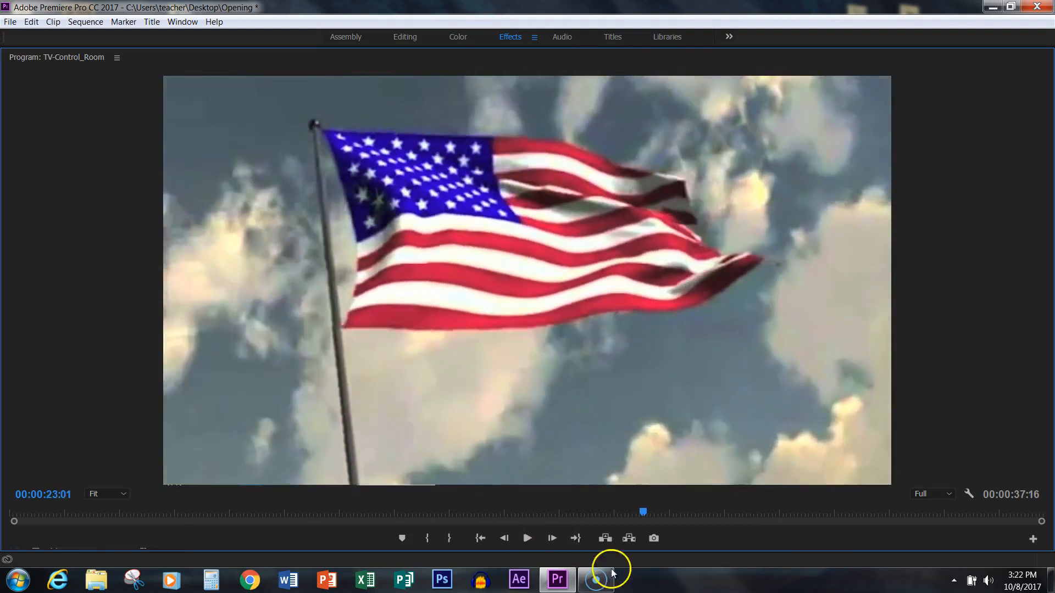